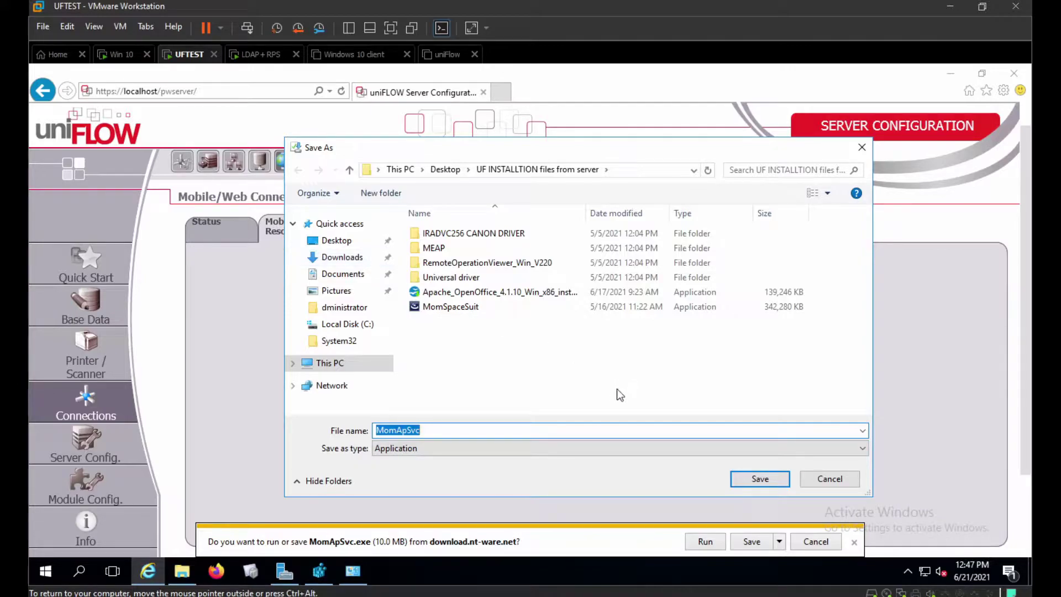
Save the MomApSvc installer in the "UF INSTALLTION files from server" folder and run it as administrator
left_click(766, 478)
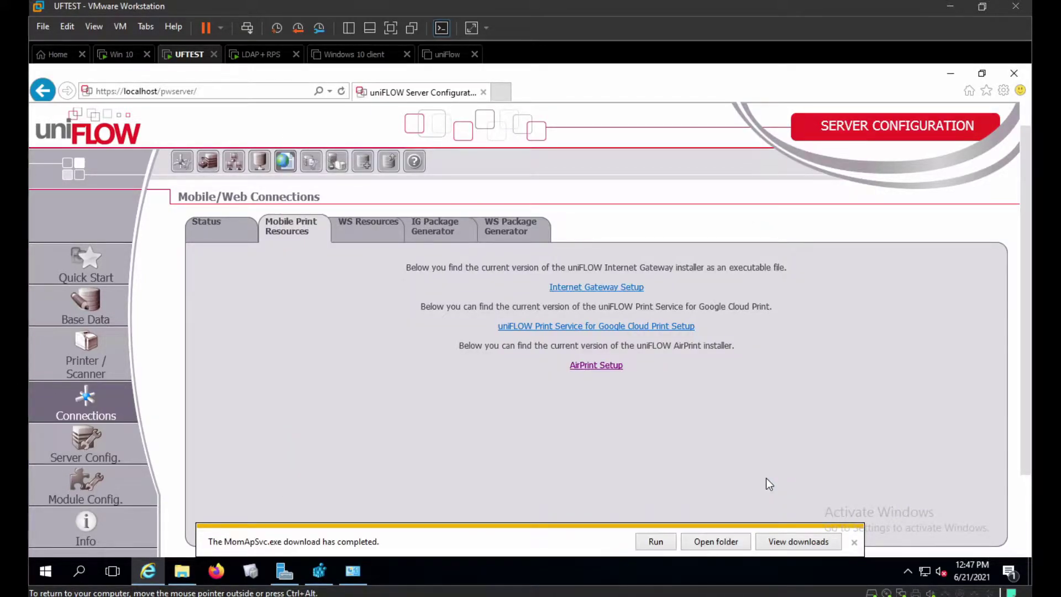
left_click(715, 541)
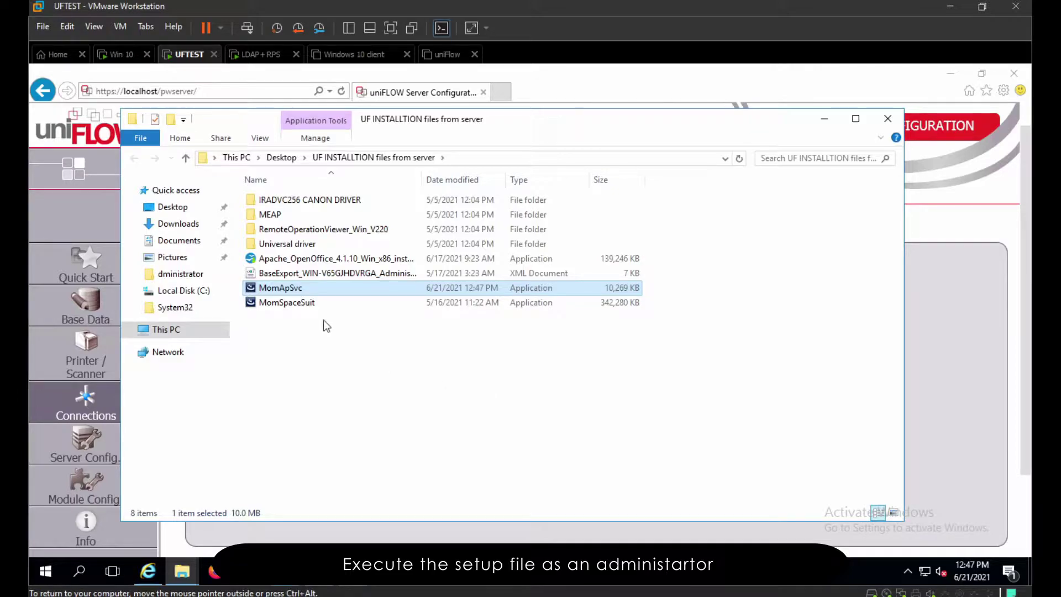
right_click(286, 293)
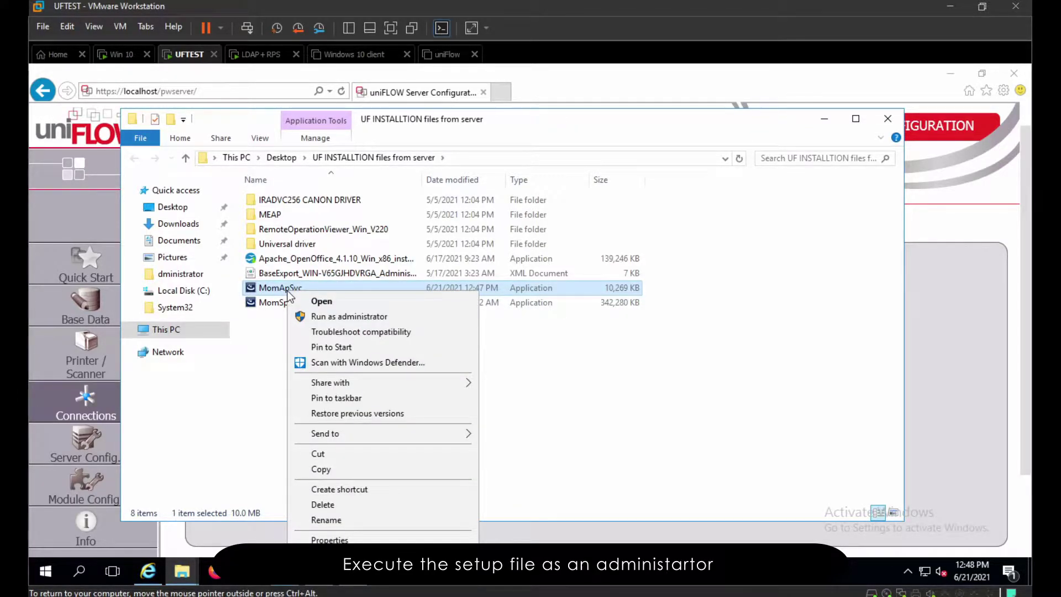
left_click(332, 319)
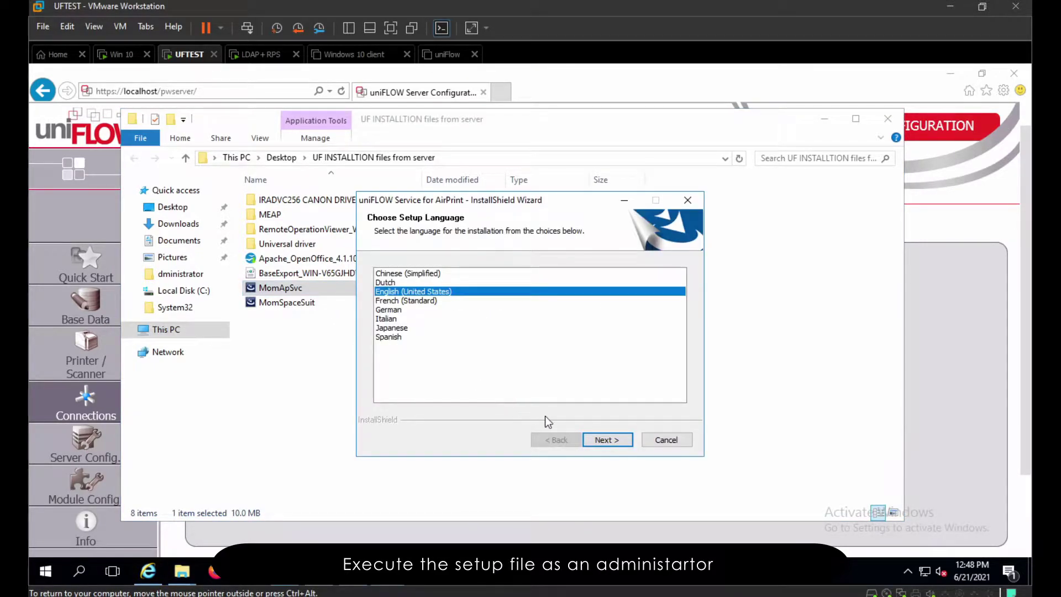
Start the AirPrint setup in English (United States) with the Europe, Middle East, Africa region and accept the license agreement
left_click(612, 440)
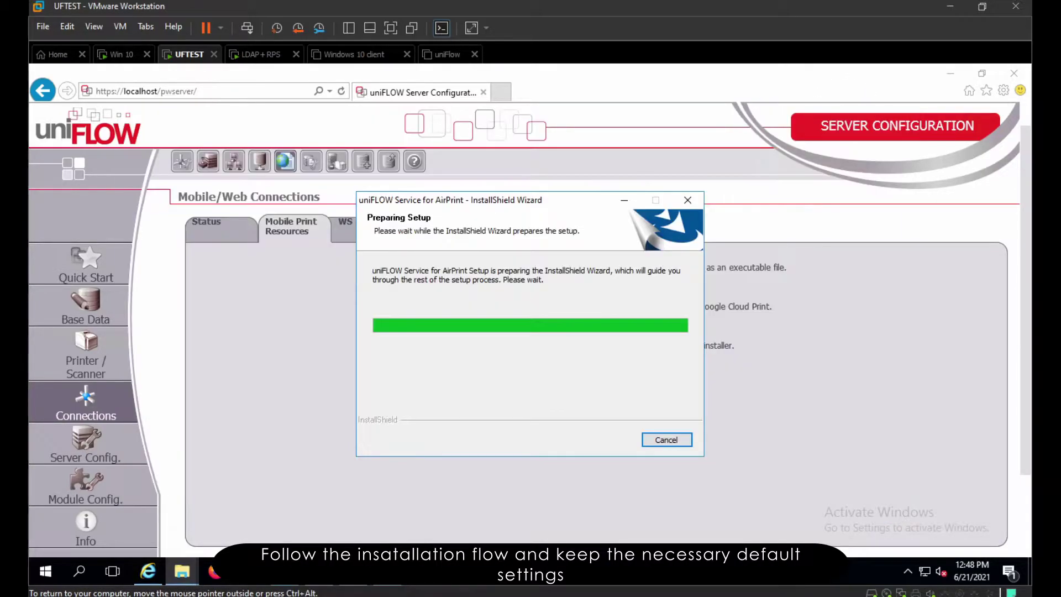
left_click(951, 73)
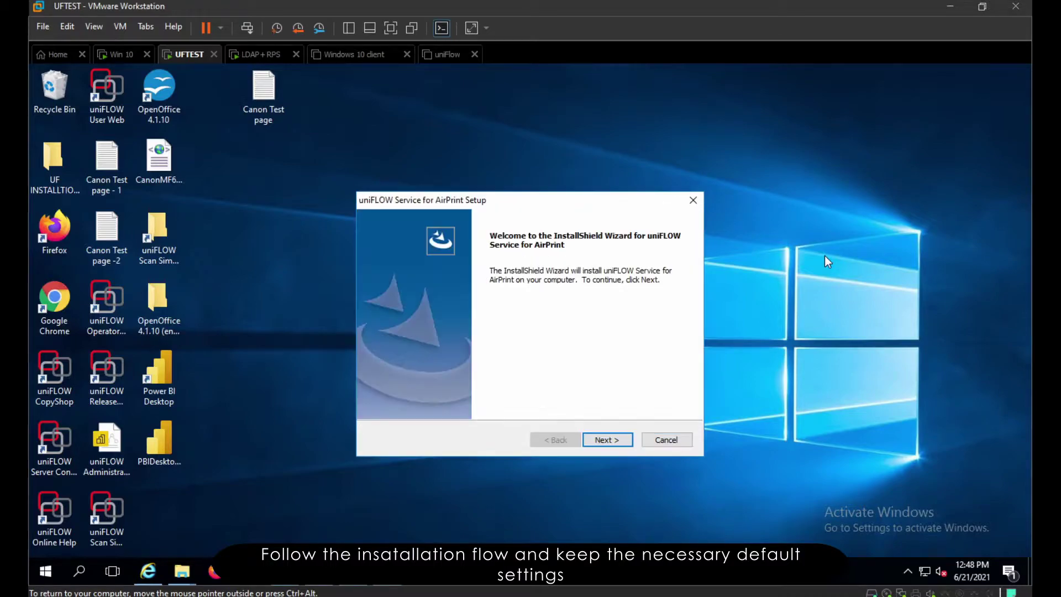
left_click(615, 439)
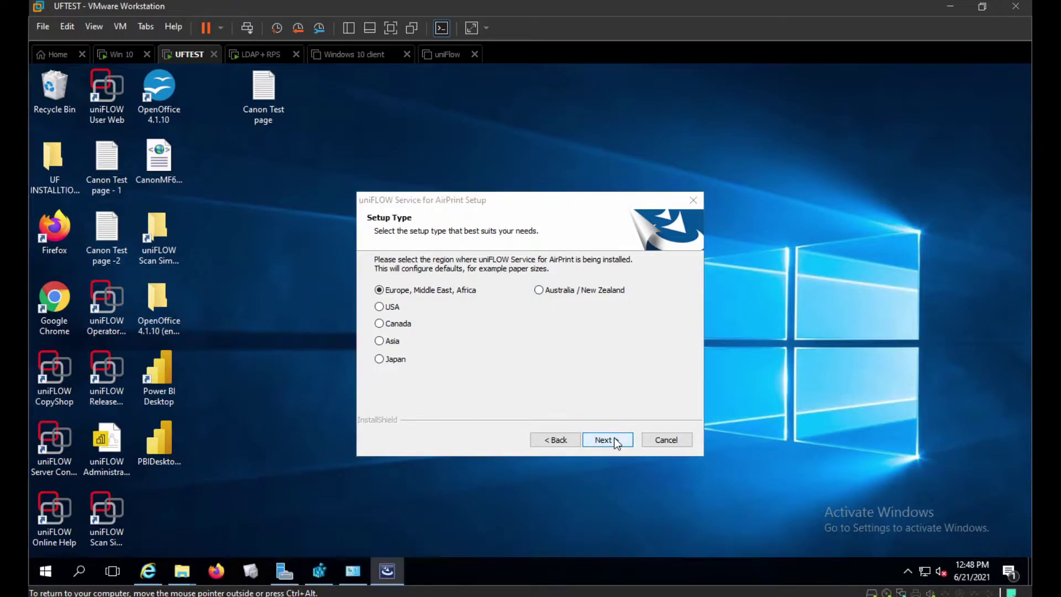
left_click(615, 440)
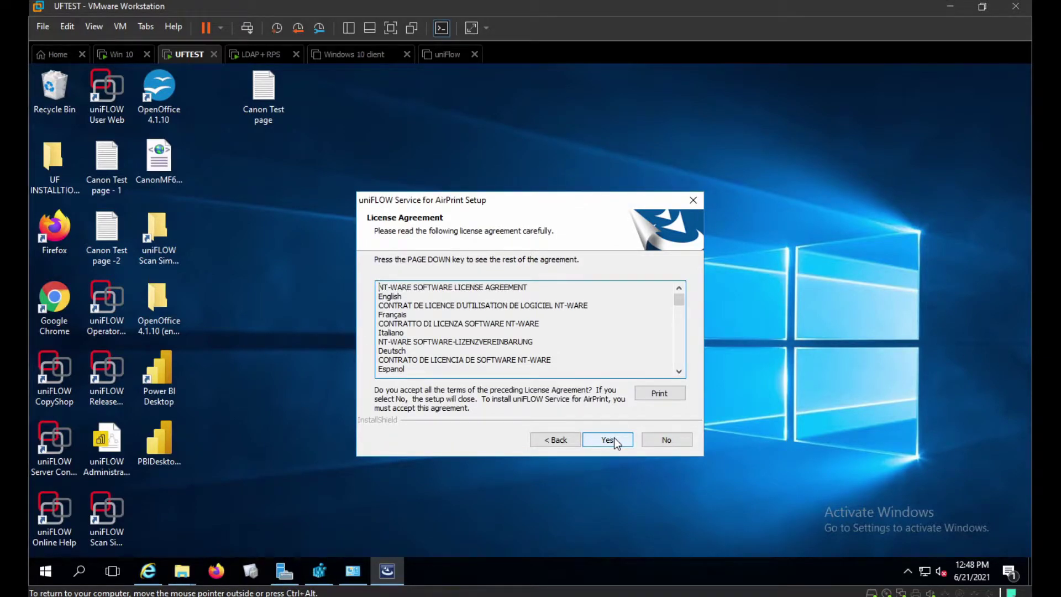
left_click(608, 440)
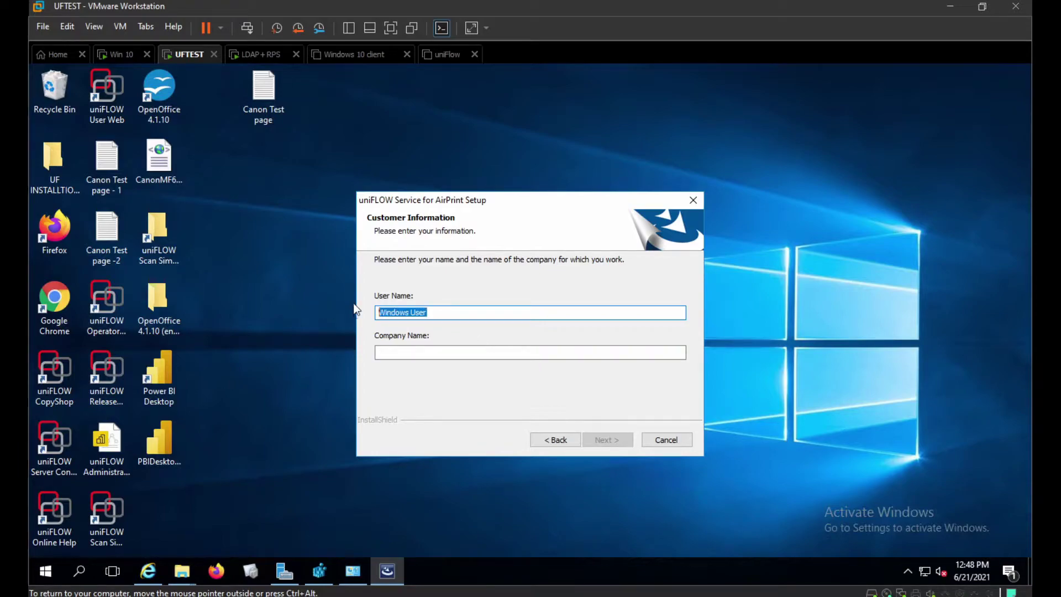
Enter canon as the company name and accept the default destination folder and HTTPS port 8008
key("Tab")
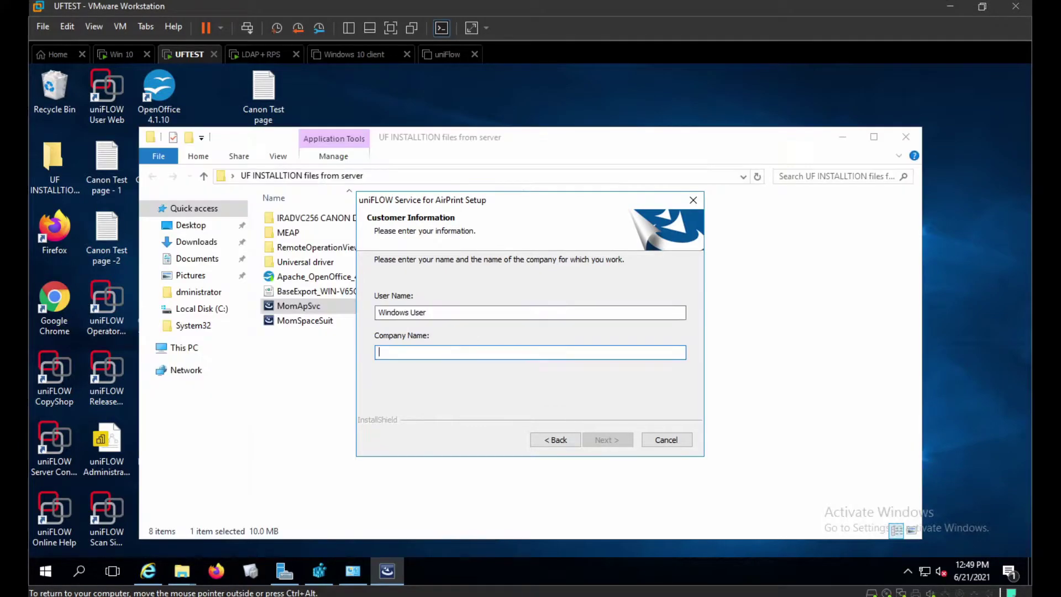
type("canon")
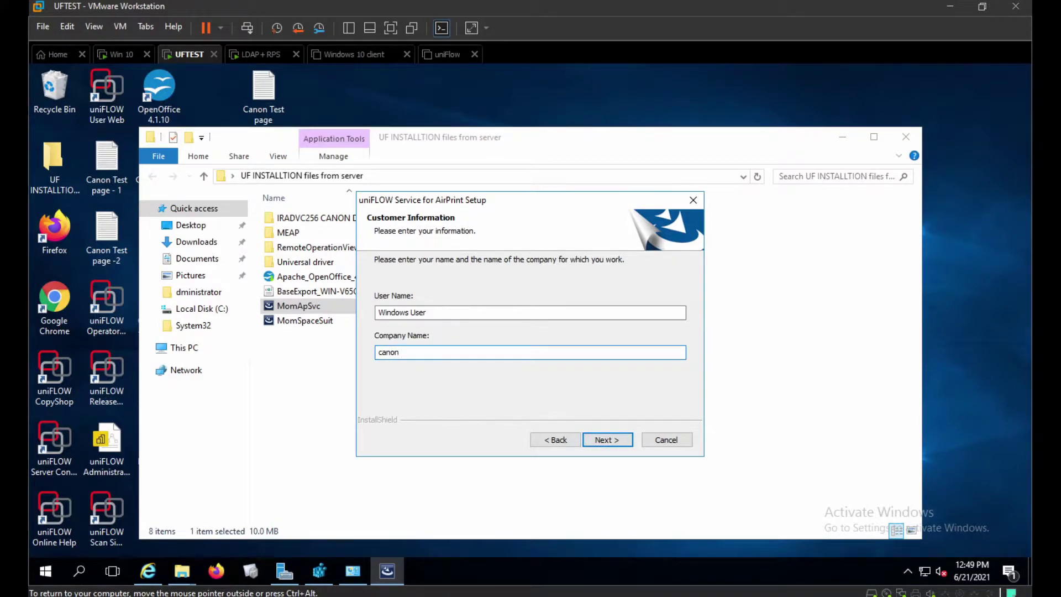
left_click(604, 439)
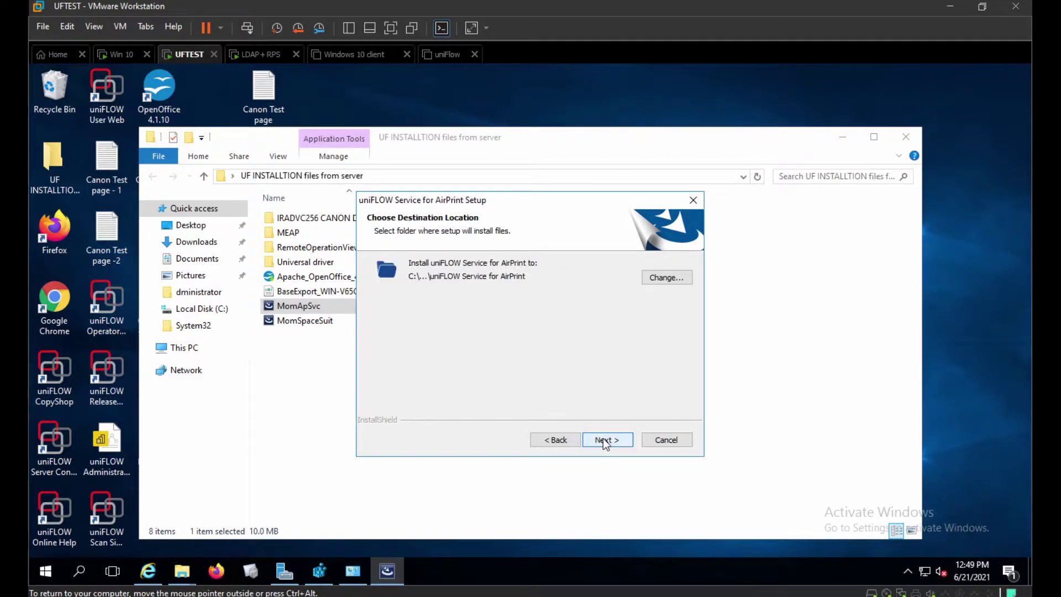
left_click(606, 441)
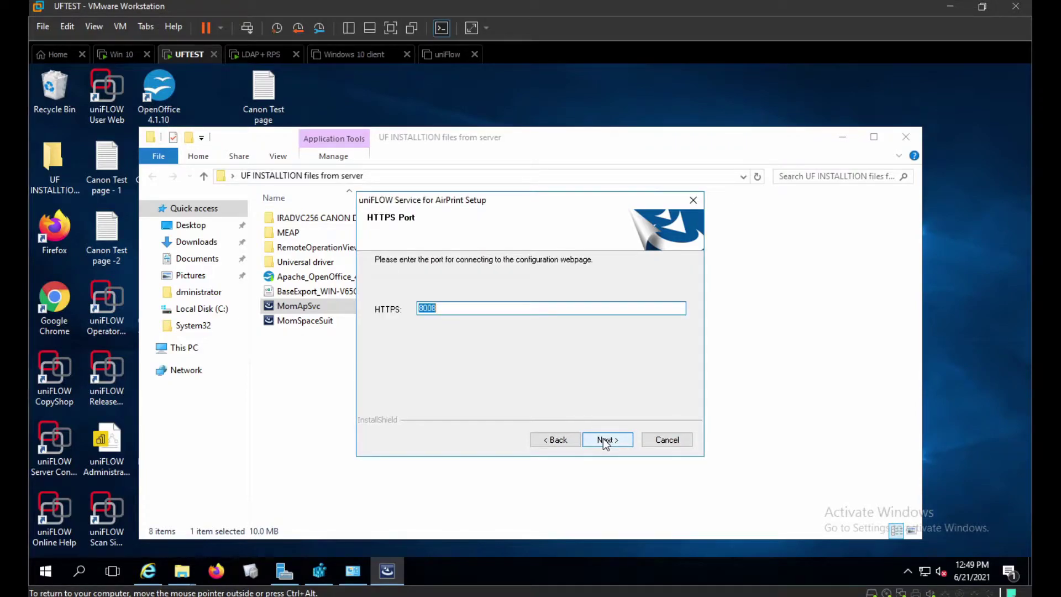
left_click(605, 441)
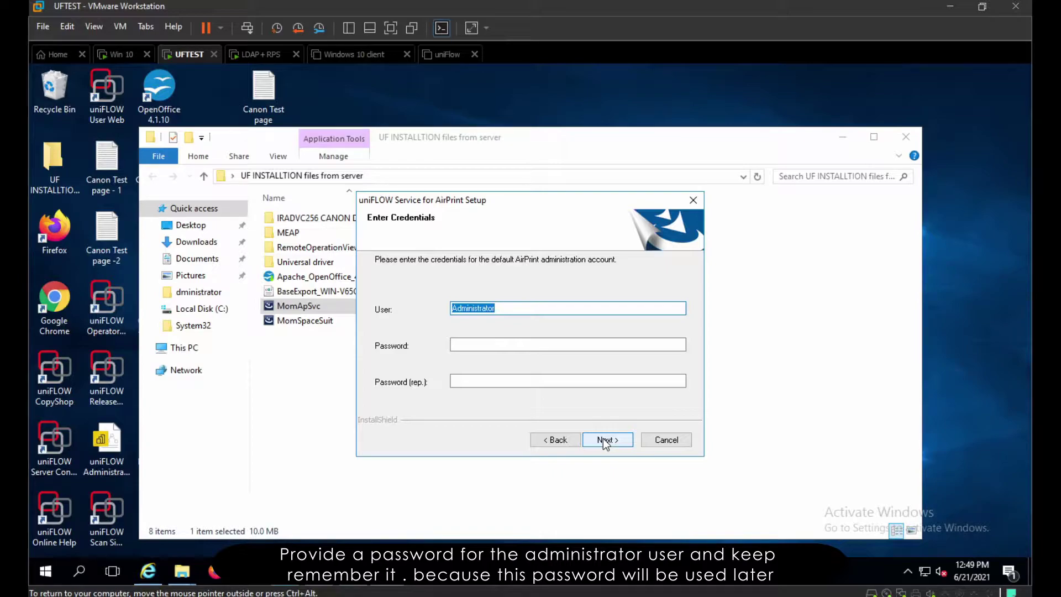
Enter and repeat the password for the default AirPrint administration account, and start the installation
left_click(500, 344)
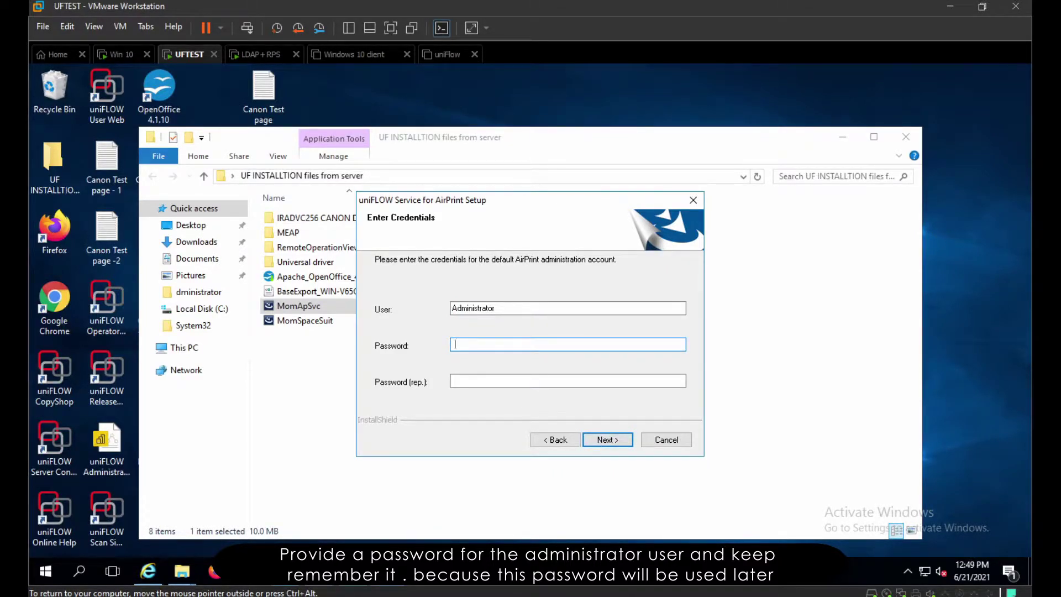
type("Passwo")
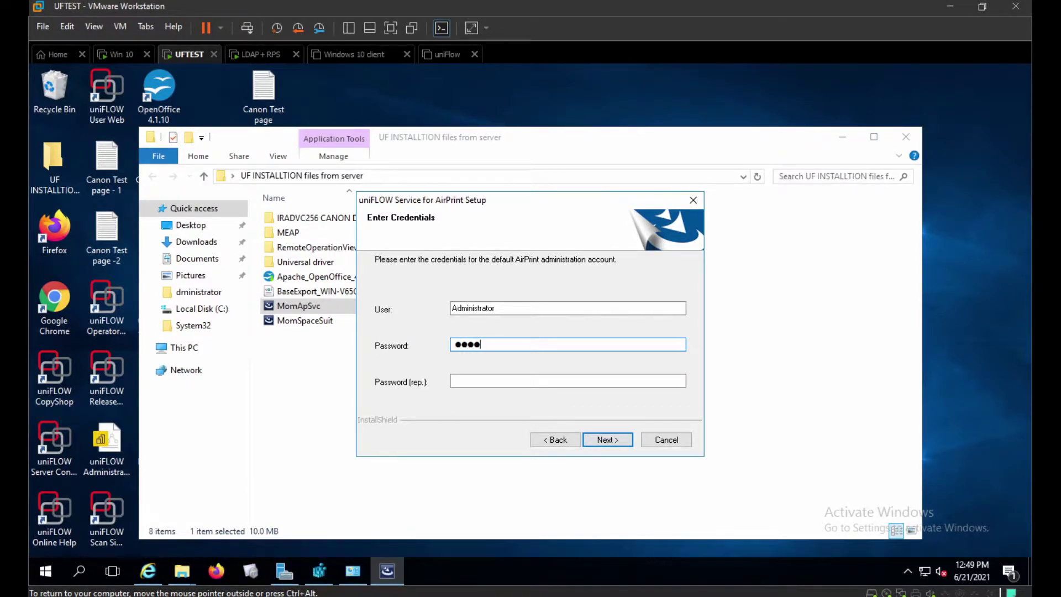
type("rd")
left_click(567, 381)
type("passw")
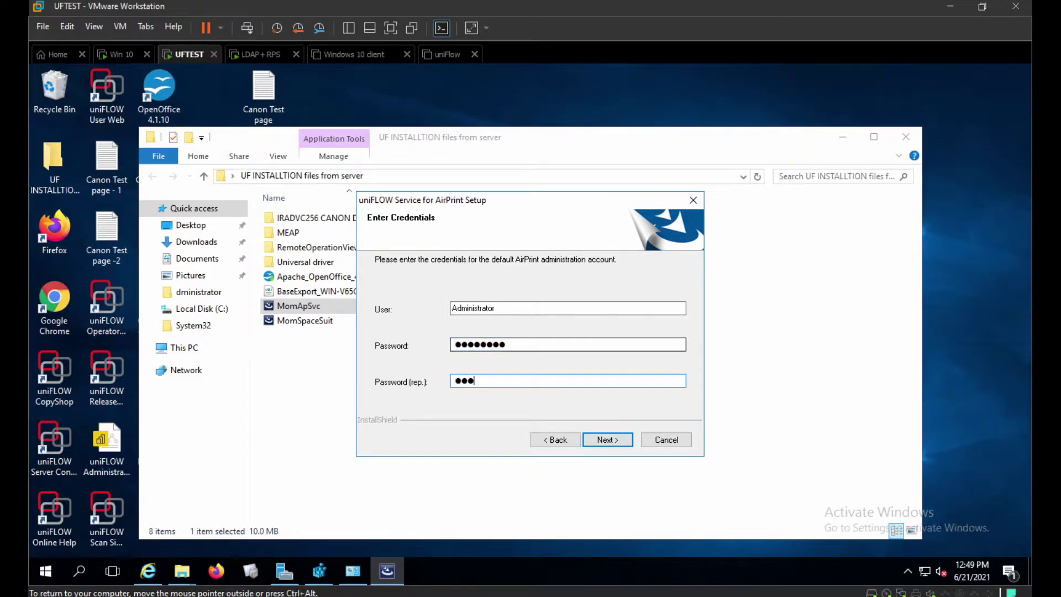
type("ord")
left_click(611, 440)
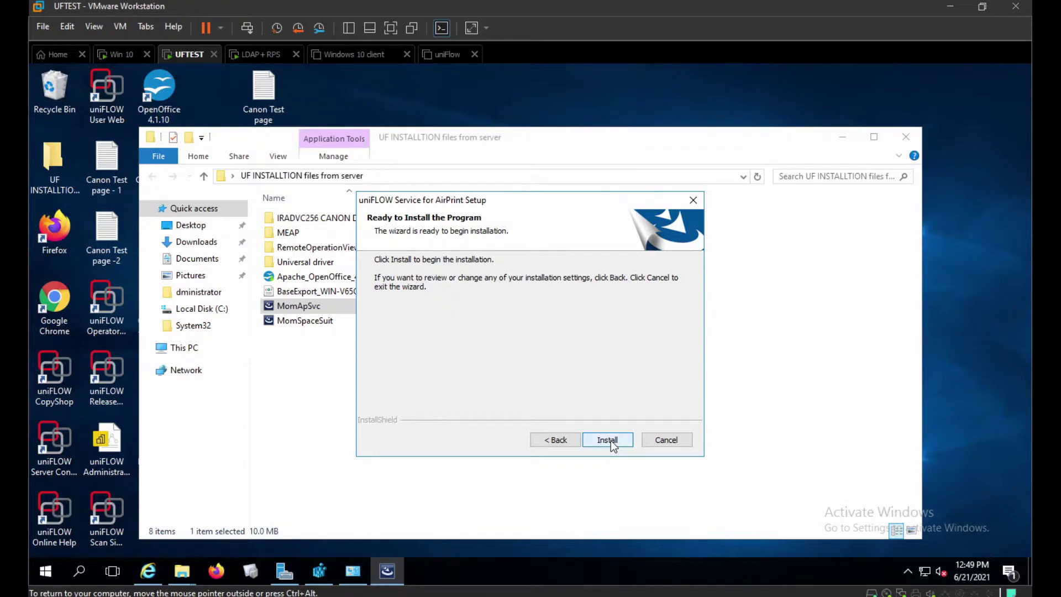
left_click(607, 440)
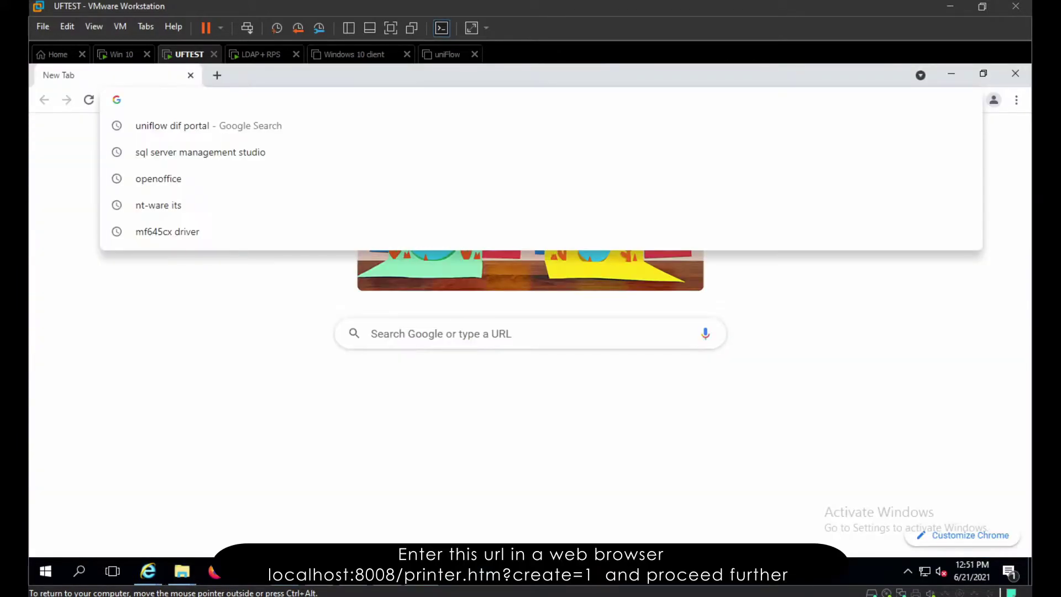
type("https://localhost:8008/printer.htm?create=1")
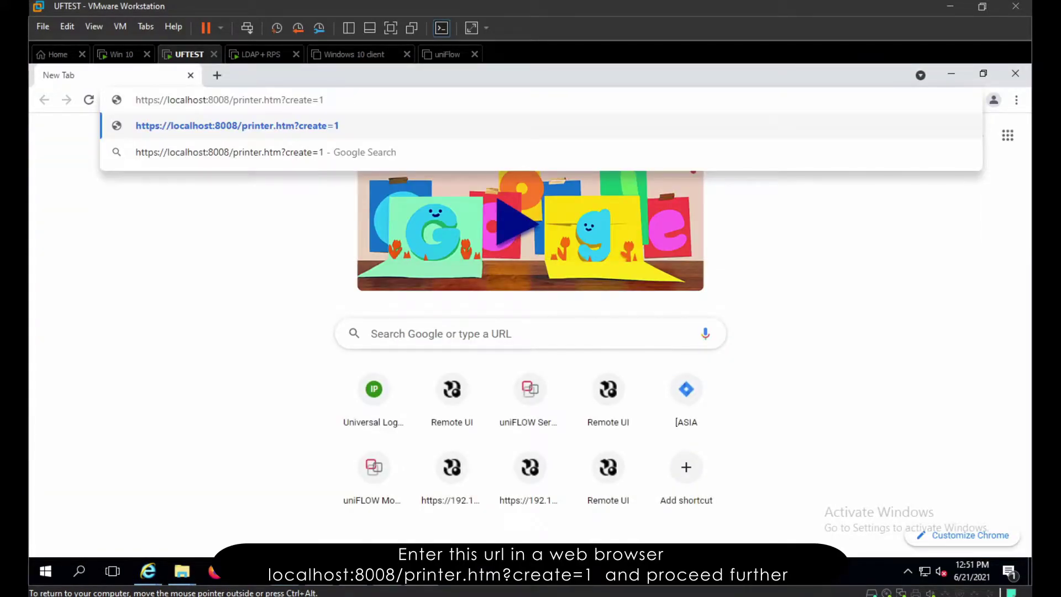
key("Return")
left_click(360, 457)
scroll(398, 473, "down", 1)
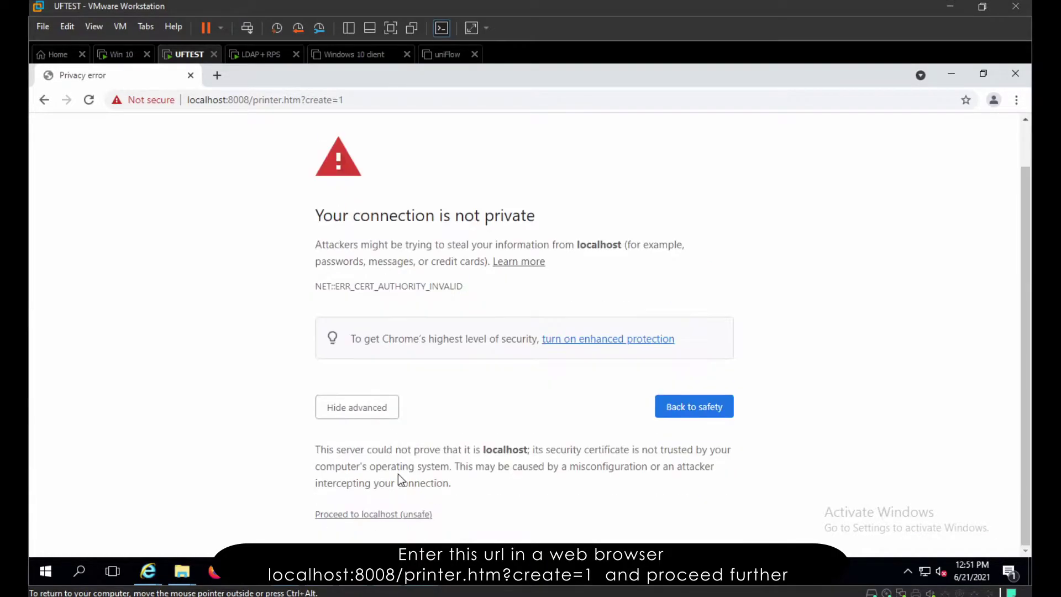
left_click(402, 514)
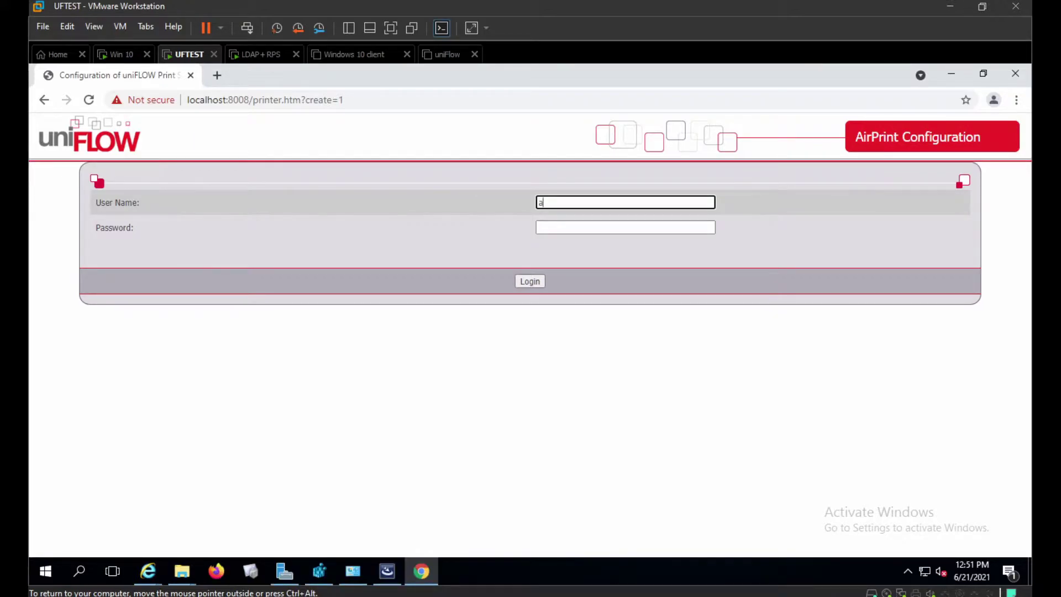
Log in to the AirPrint configuration as Administrator with the account password
type("Admin")
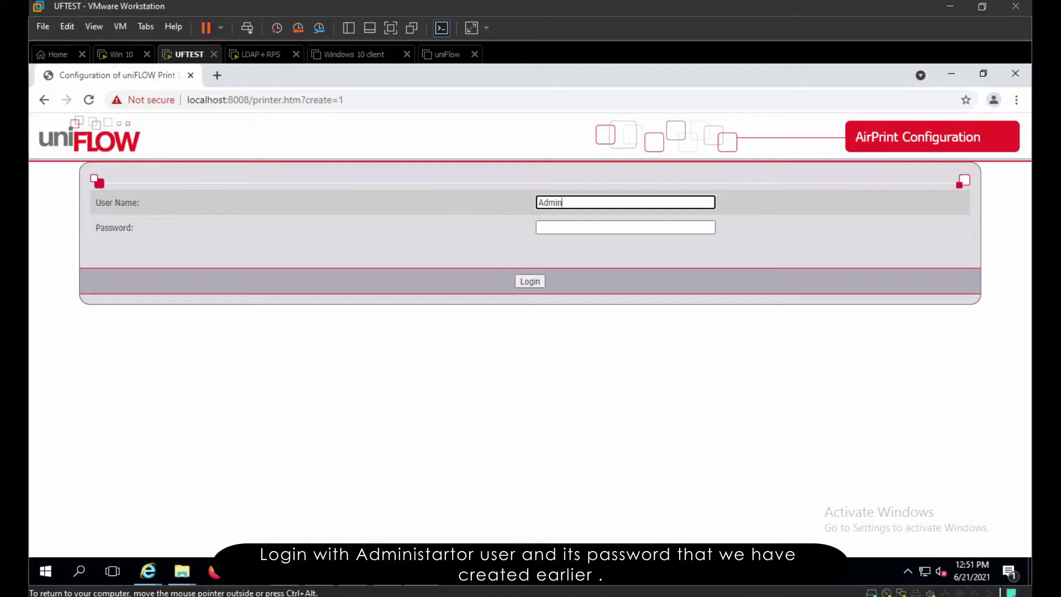
type("istrator")
key("Tab")
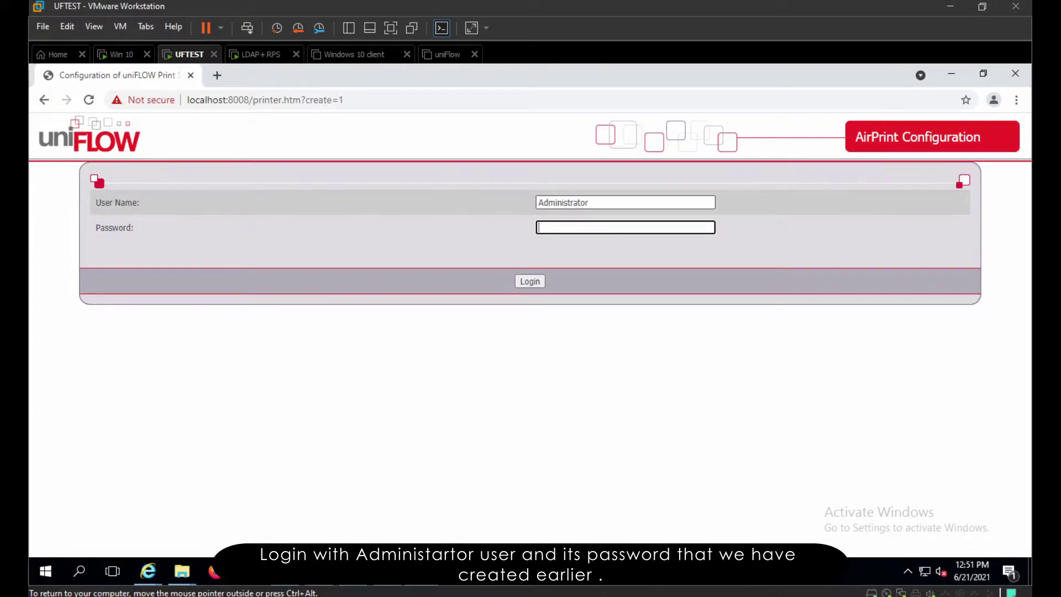
type("P")
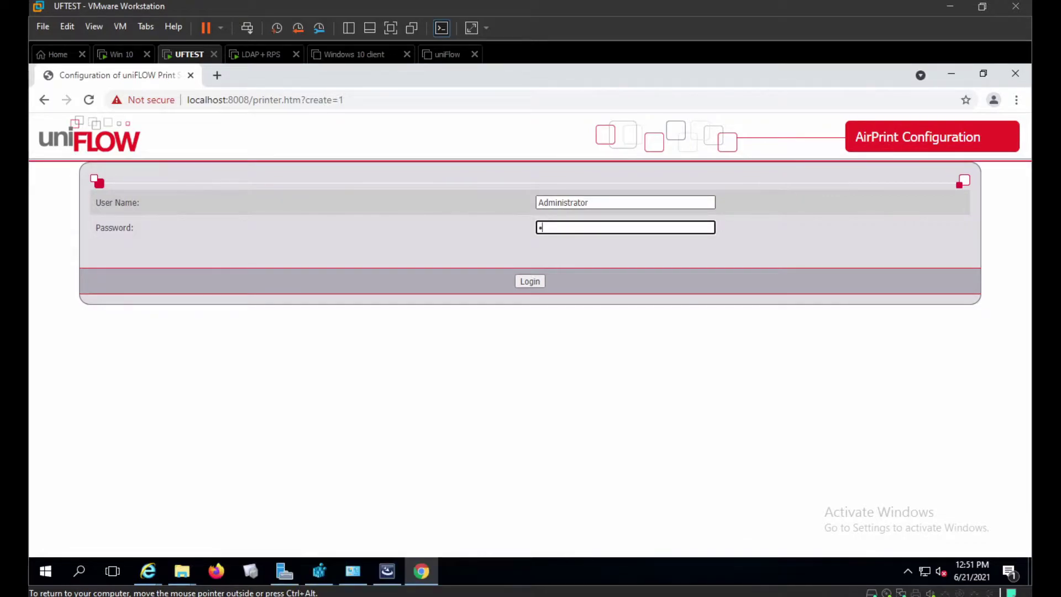
type("assword")
left_click(542, 282)
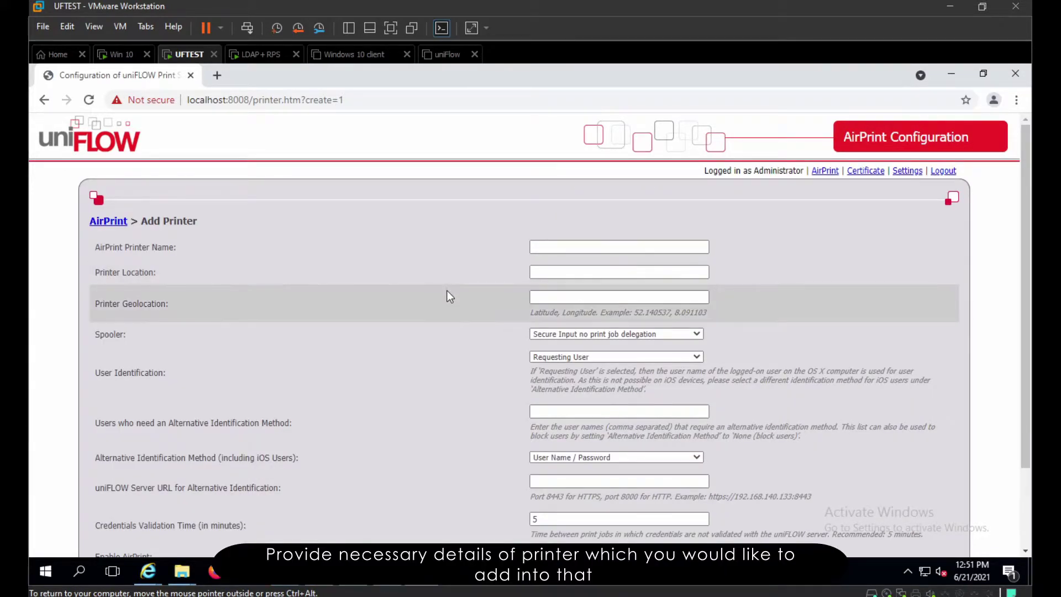
Name the new AirPrint printer UF AIRPRINT and choose INPUT PRINTER as its spooler
scroll(447, 291, "down", 2)
scroll(447, 291, "up", 2)
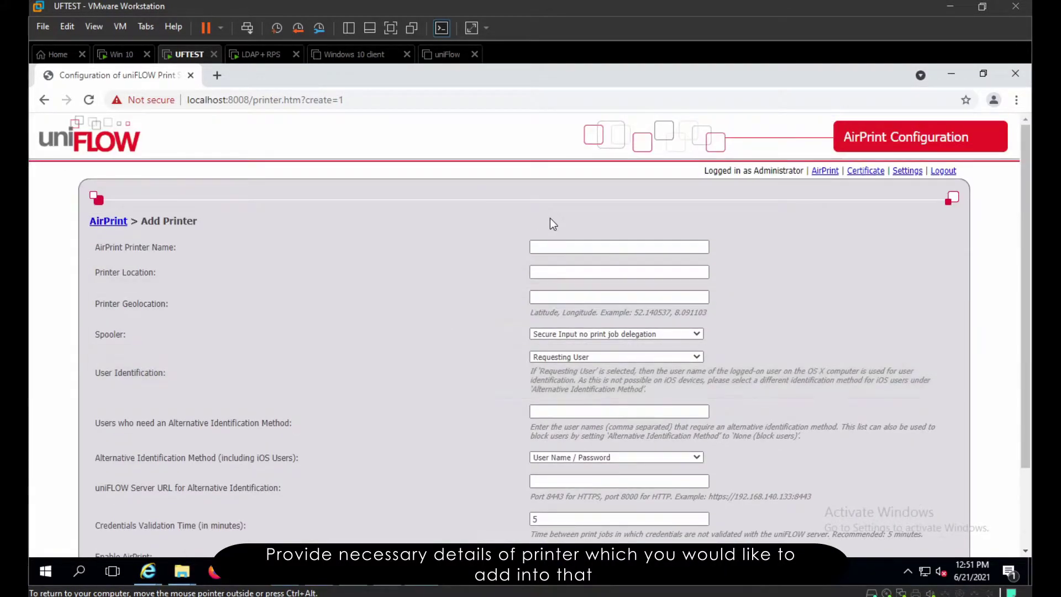
left_click(556, 245)
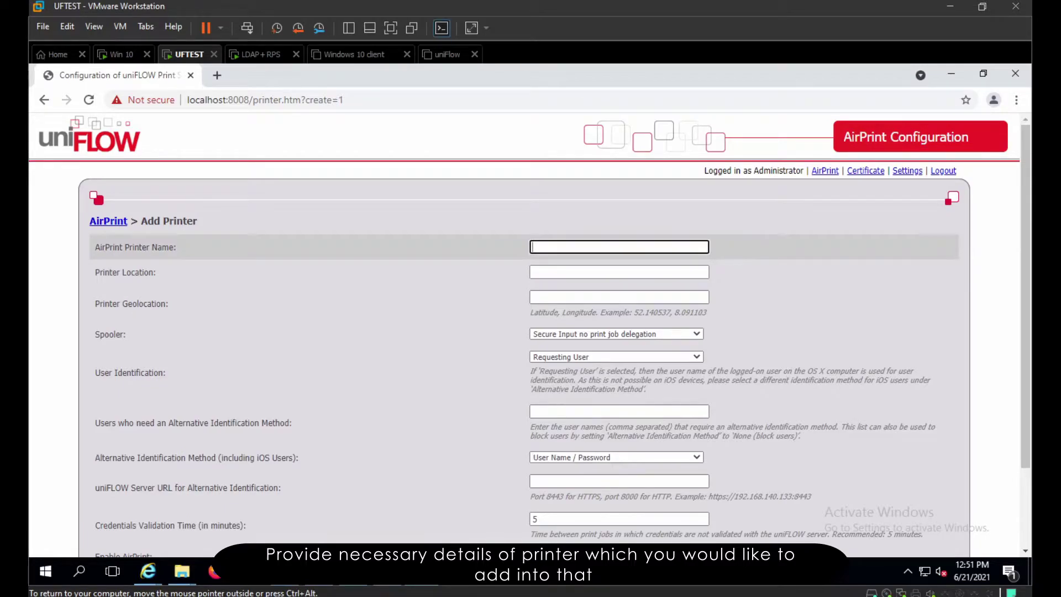
type("UF AIRPRINT")
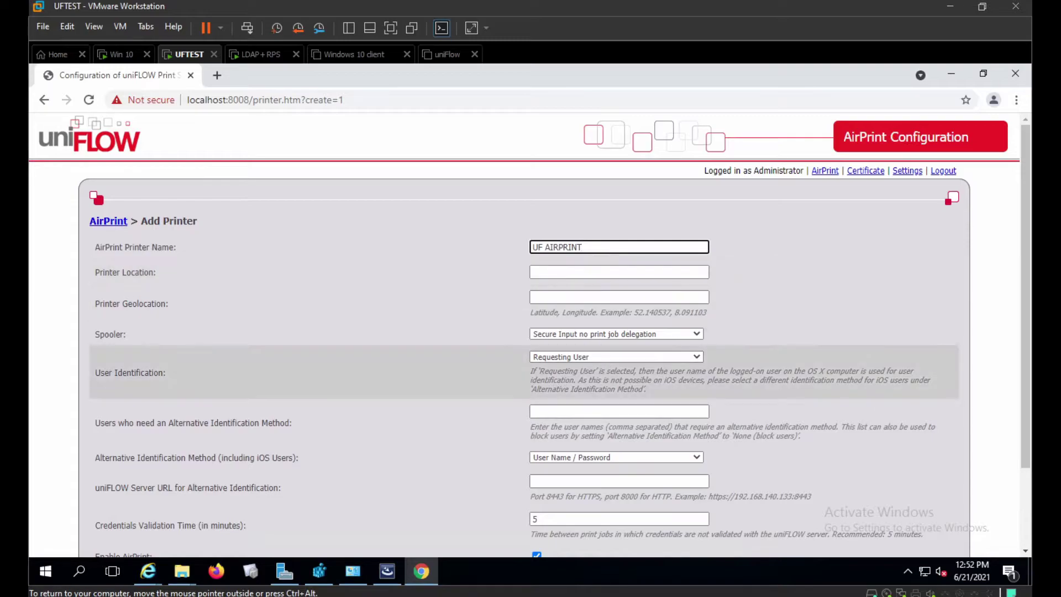
left_click(596, 335)
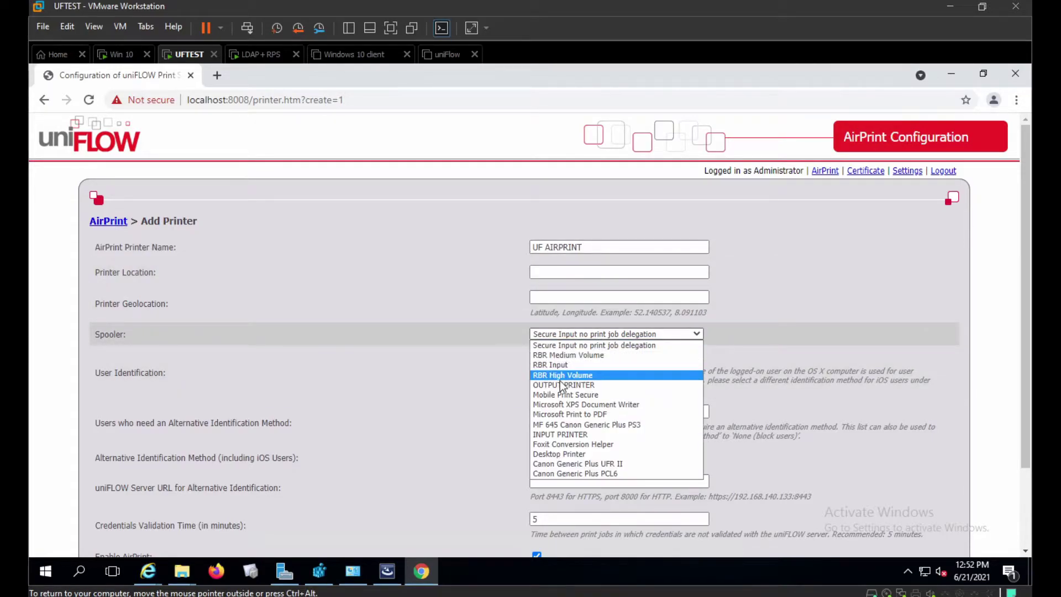
left_click(561, 435)
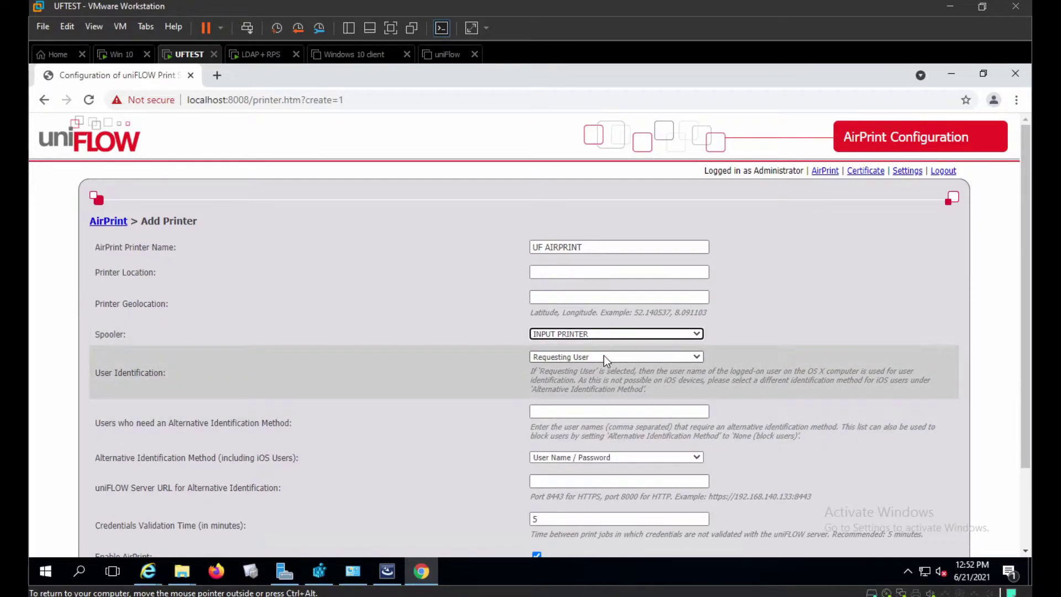
Review the choices for User Identification and Alternative Identification Method, keeping Requesting User and User Name / Password
left_click(604, 357)
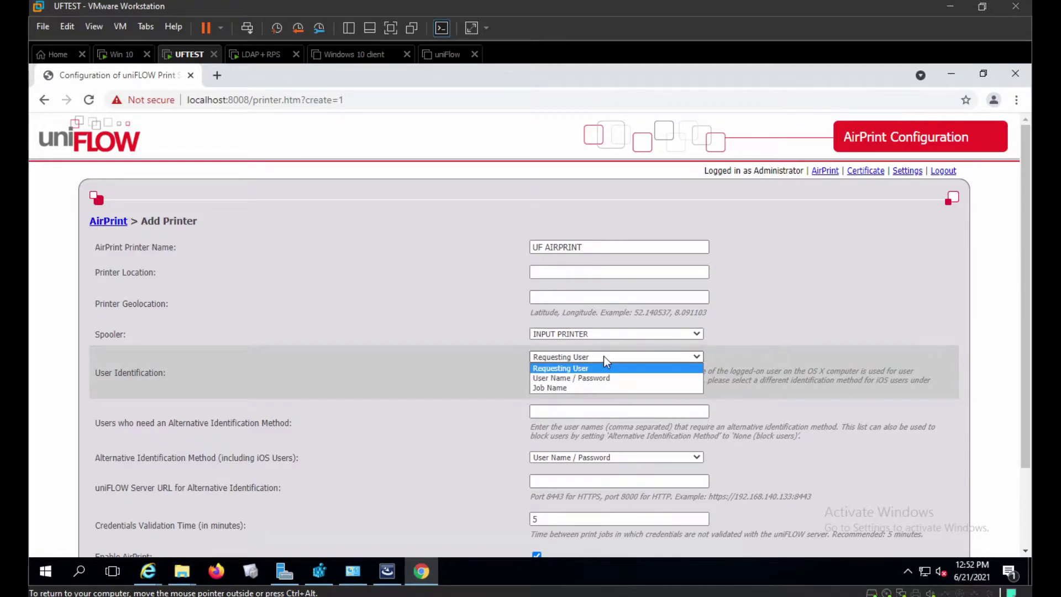
left_click(603, 356)
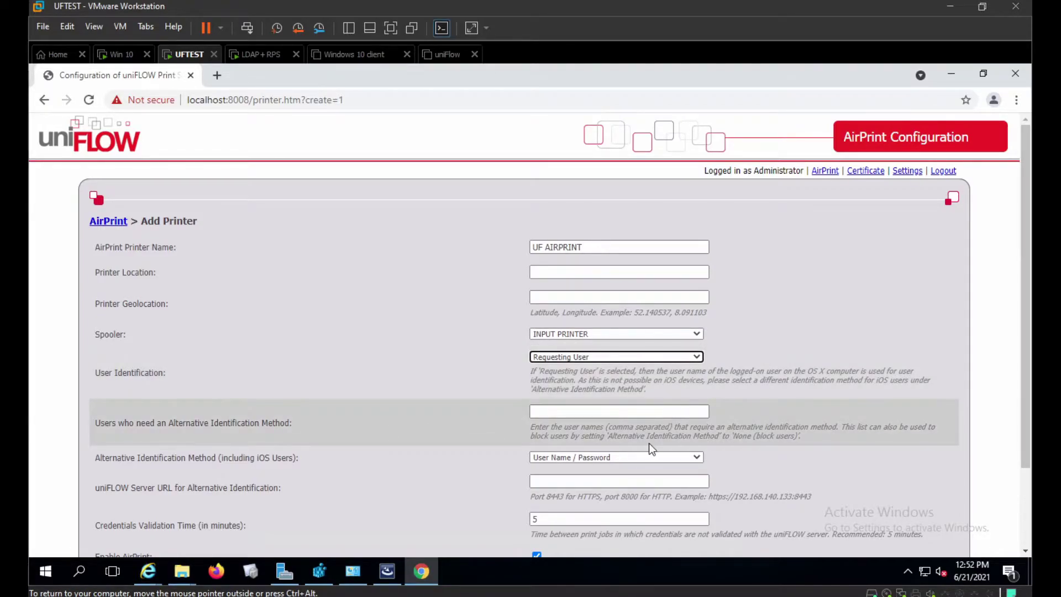
left_click(572, 458)
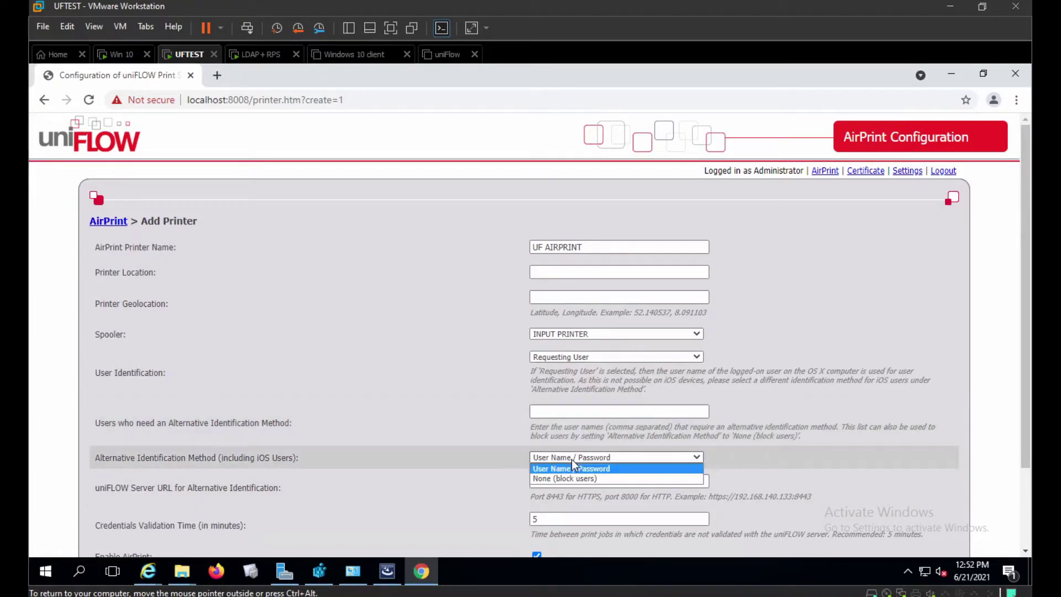
left_click(572, 460)
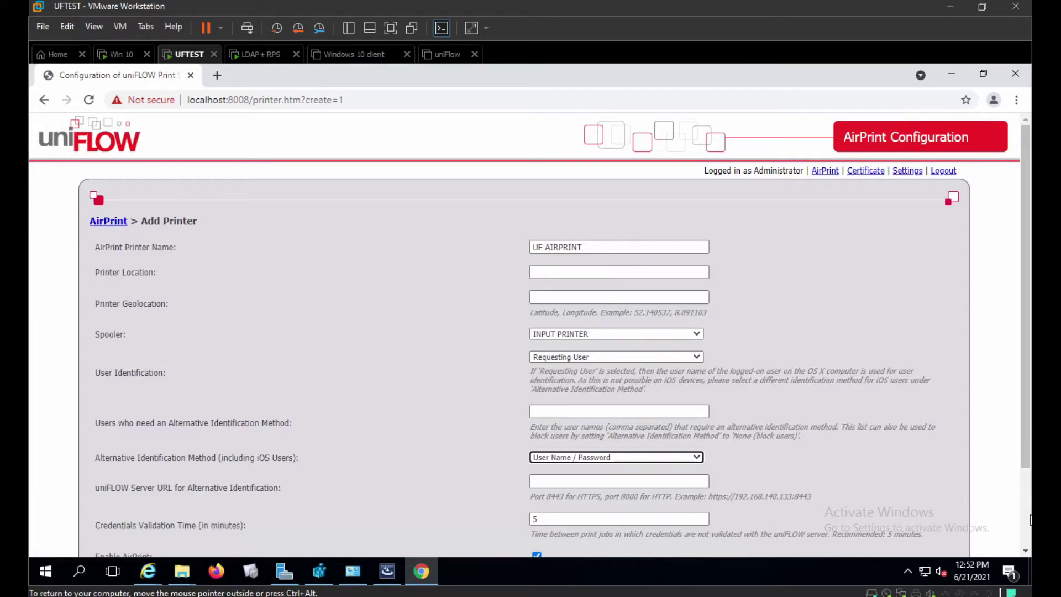
Recheck the available User Identification and Alternative Identification Method options without changing either selection
left_click(1026, 552)
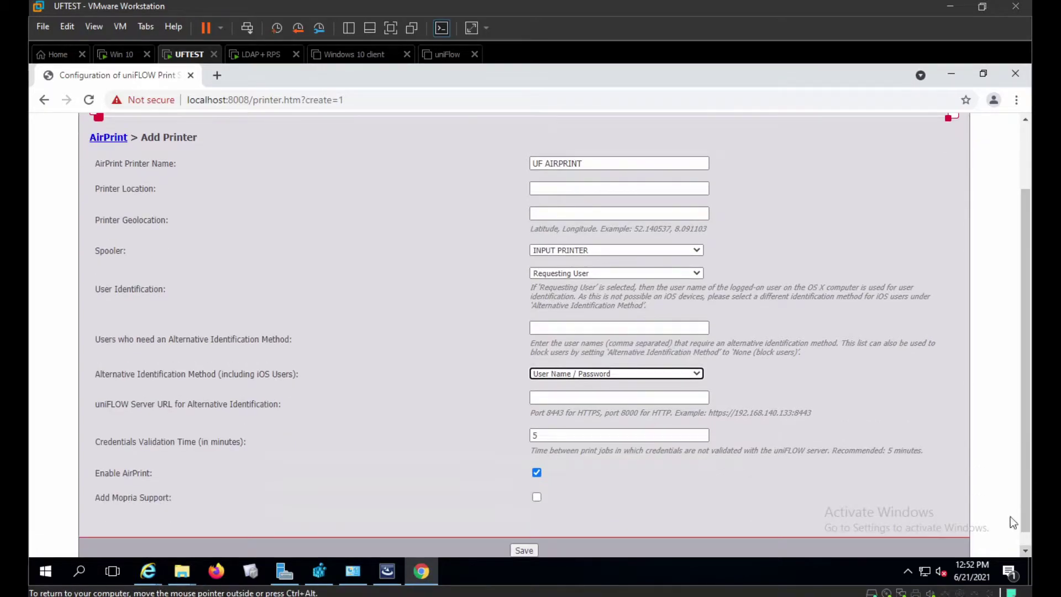
left_click(672, 273)
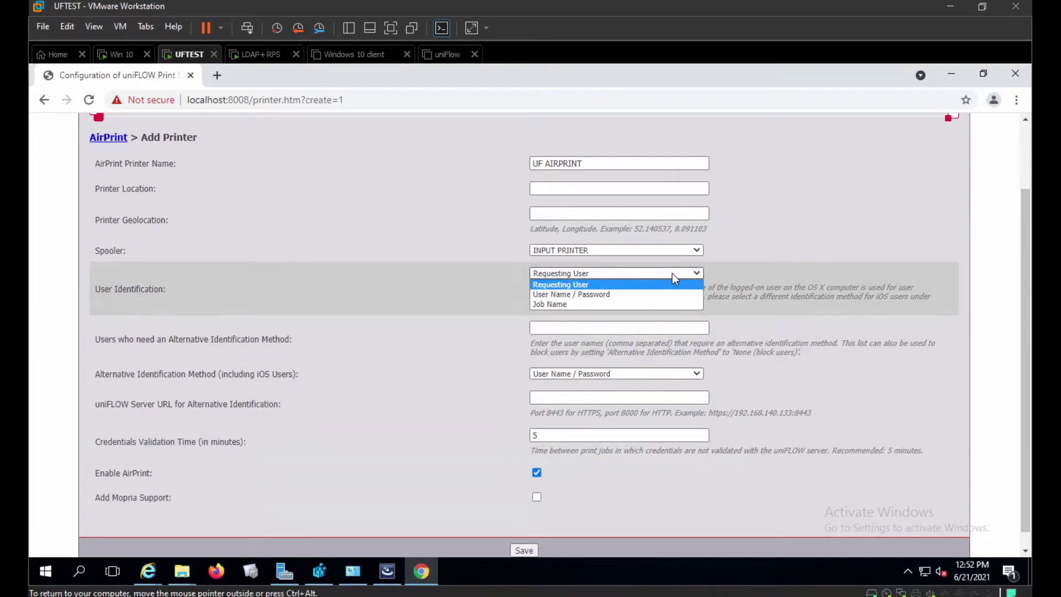
left_click(672, 273)
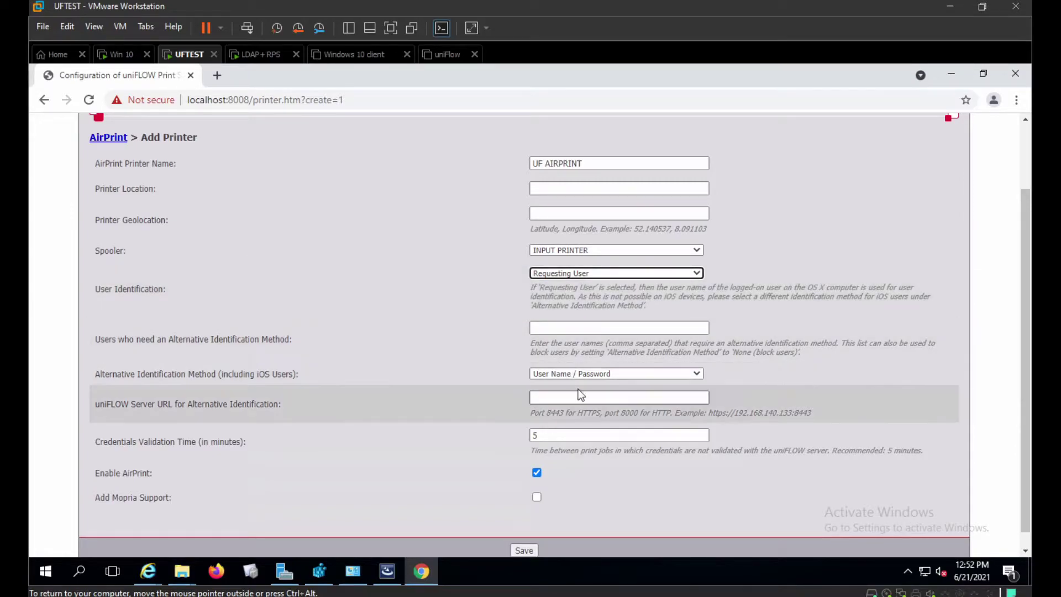
left_click(592, 374)
left_click(592, 374)
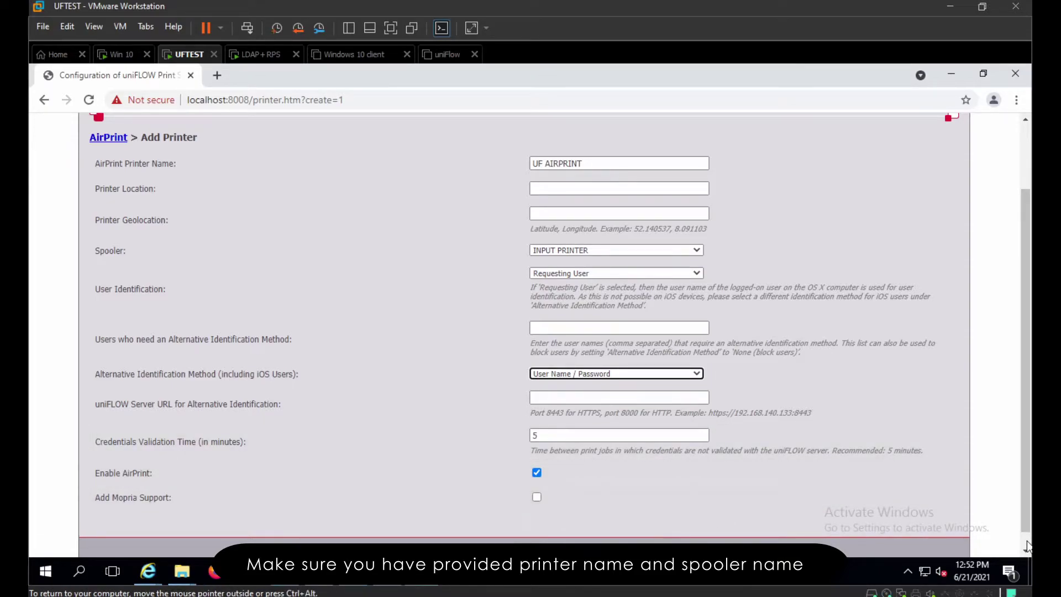
Enable Mopria support for the new AirPrint printer and try to save its configuration
scroll(679, 510, "down", 1)
left_click(536, 480)
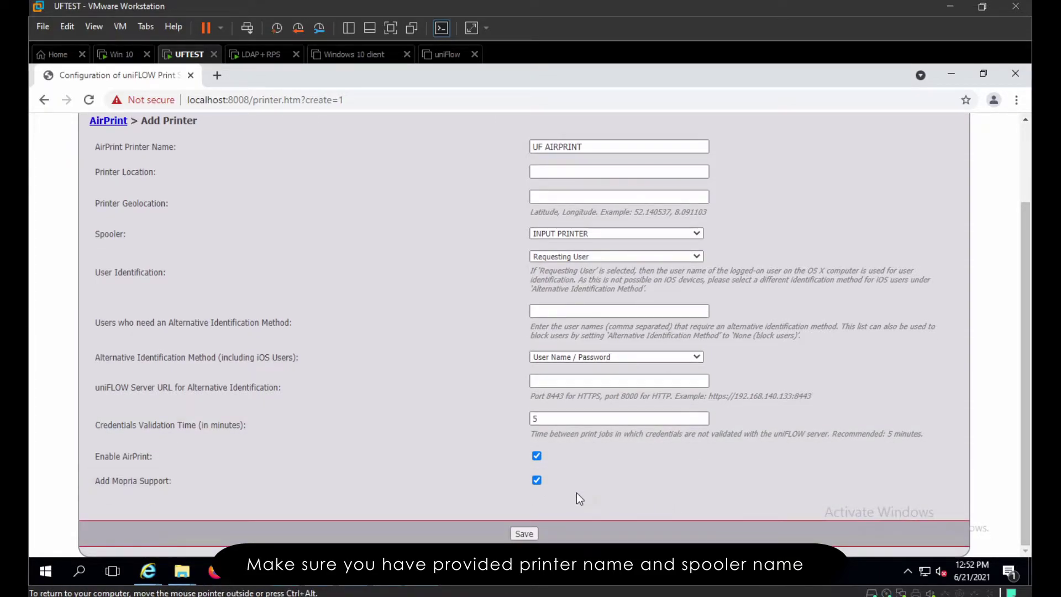
left_click(524, 533)
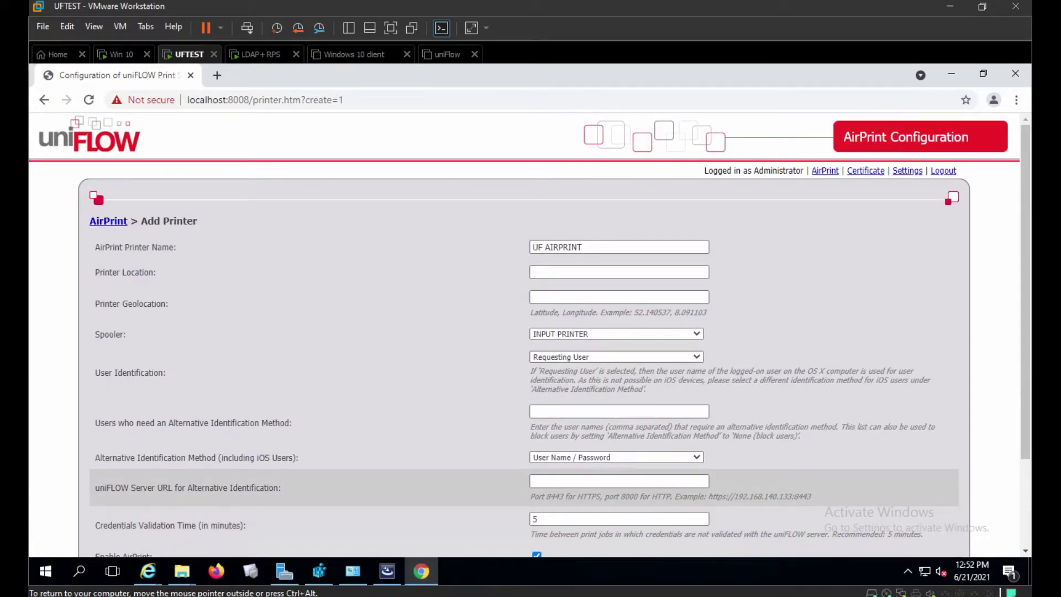
scroll(613, 498, "down", 2)
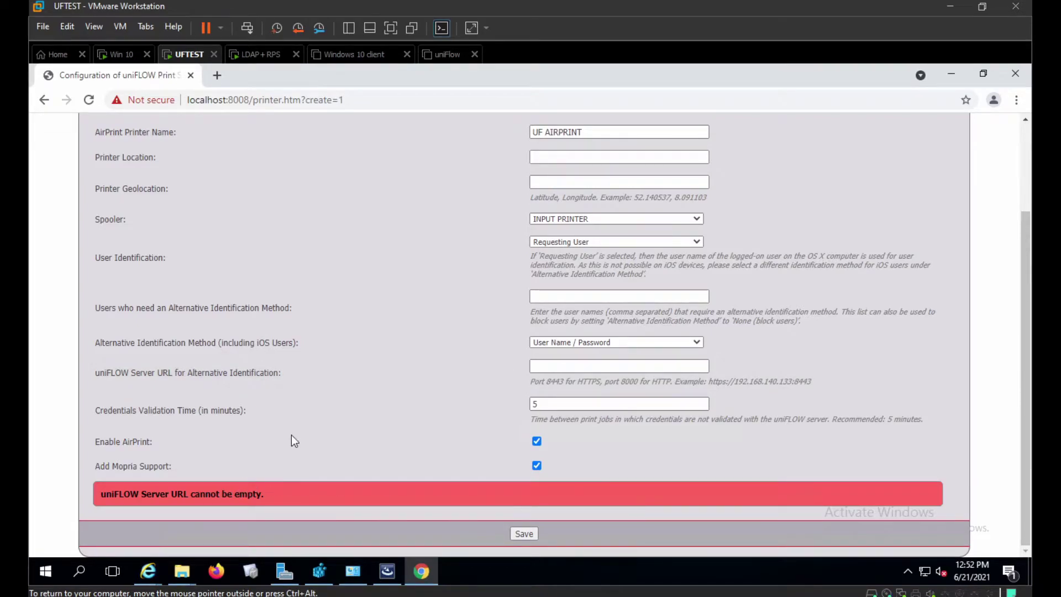
left_click(619, 366)
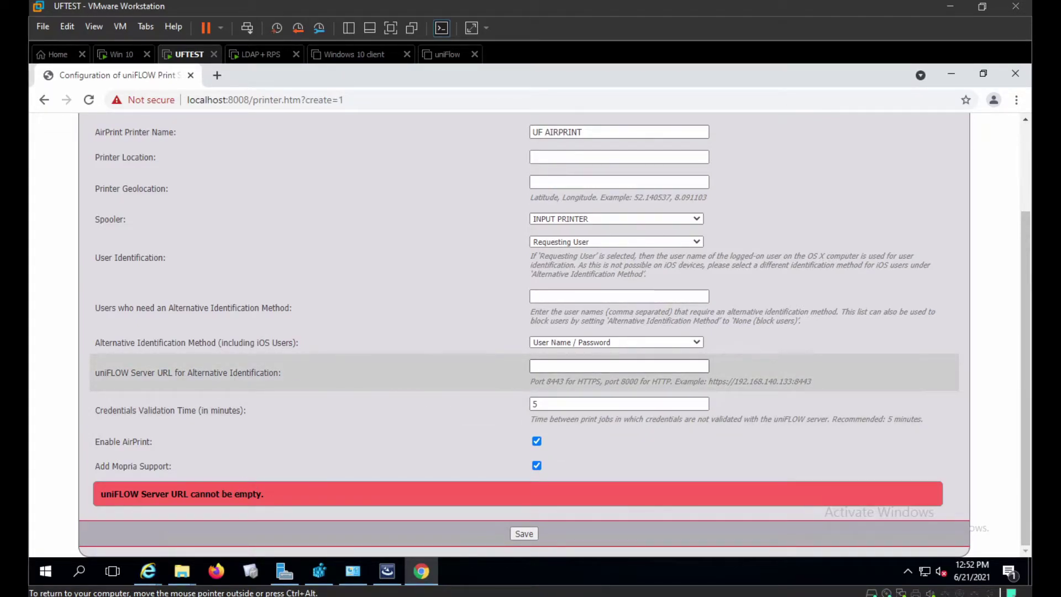
left_click(619, 366)
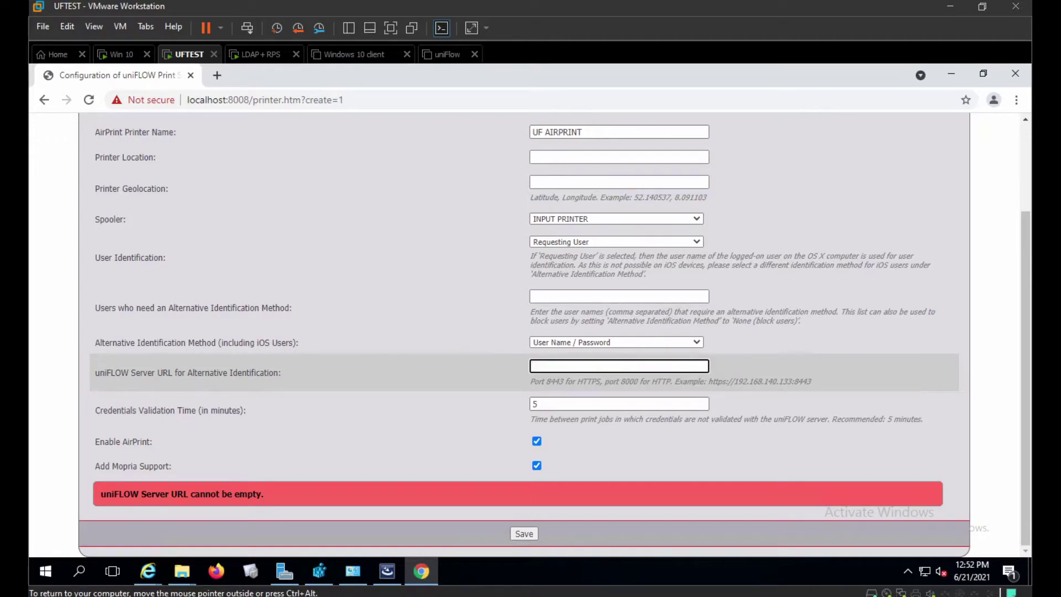
type("https")
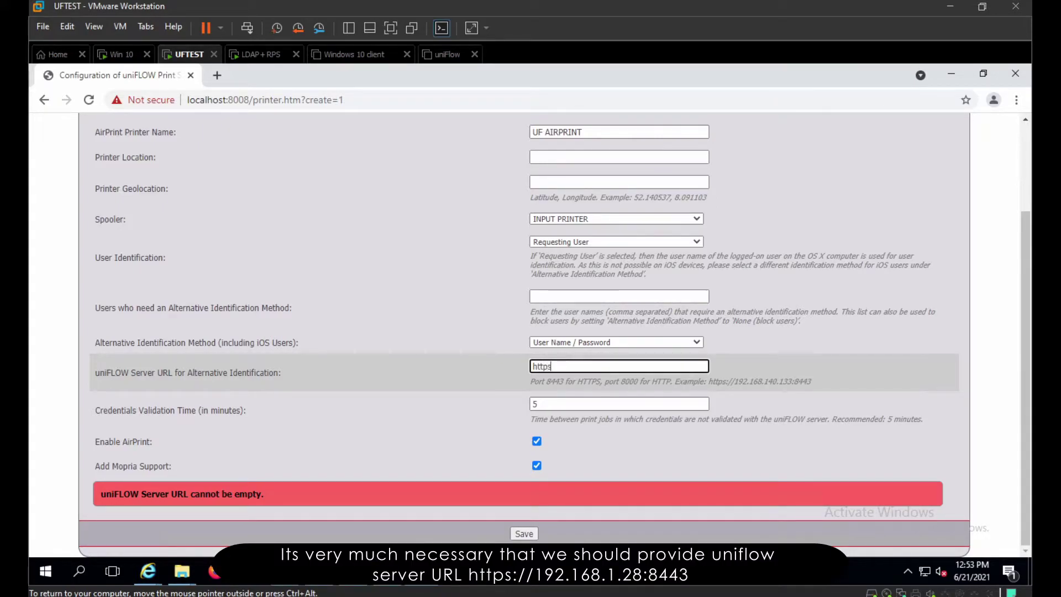
type("://")
type("192.168")
type(".1.1")
type("28")
type(":8443")
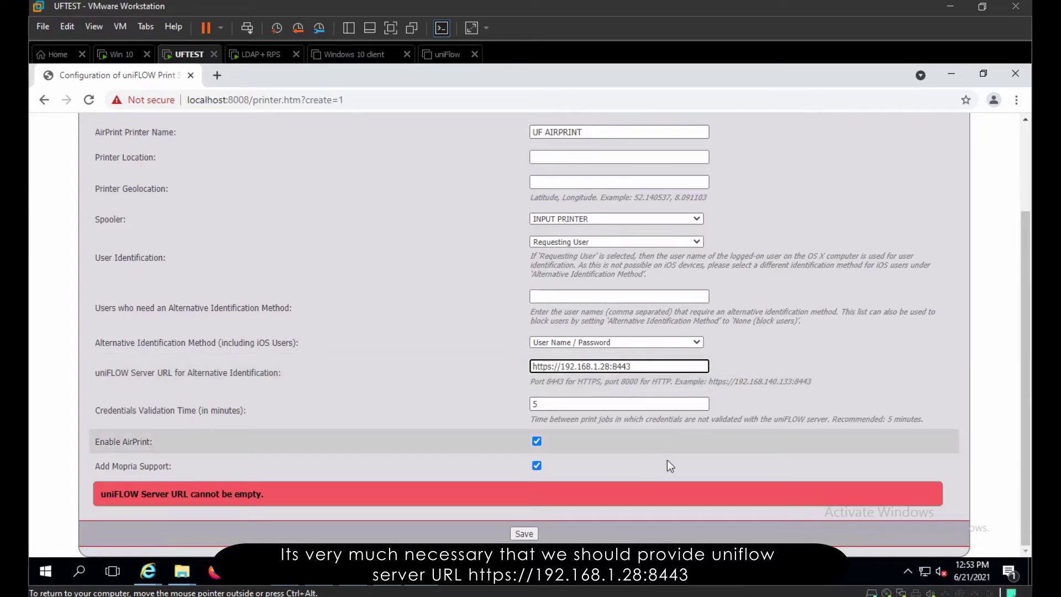
left_click(526, 536)
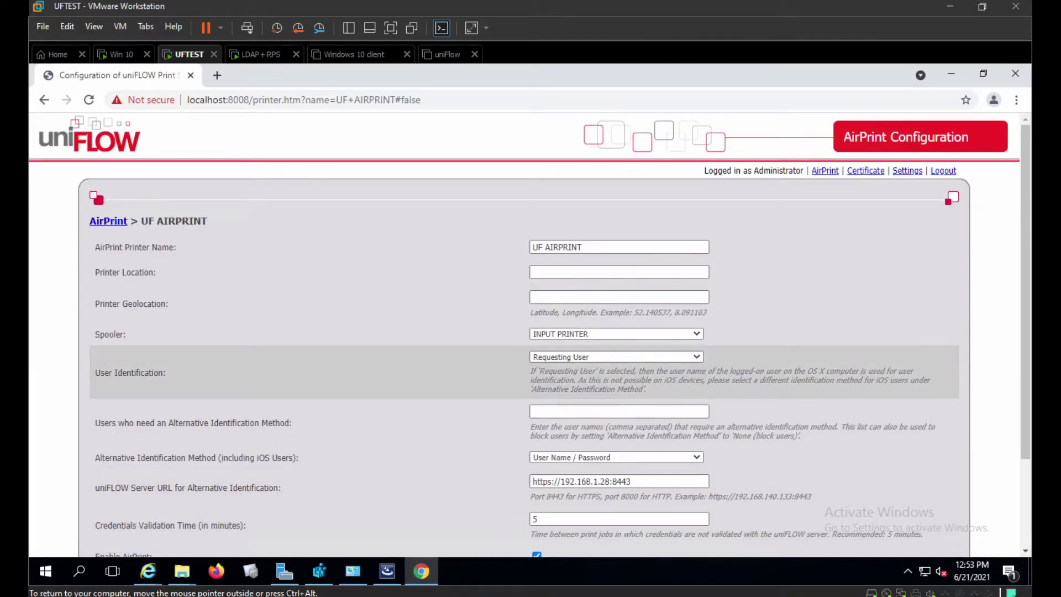
scroll(794, 393, "down", 2)
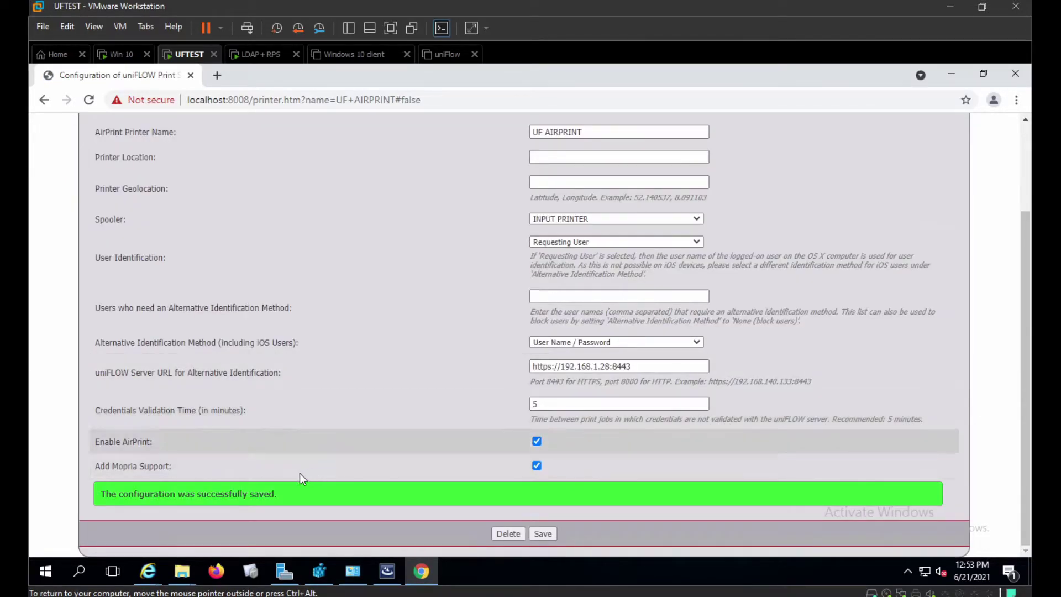
left_click(542, 534)
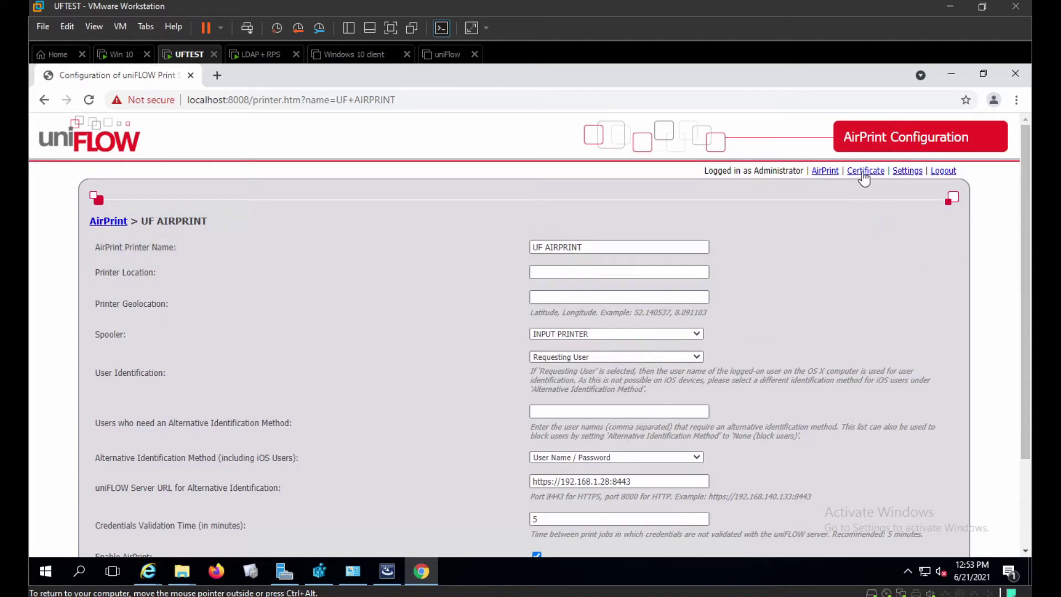
View the Settings and Certificate pages of the AirPrint configuration and log out
left_click(900, 175)
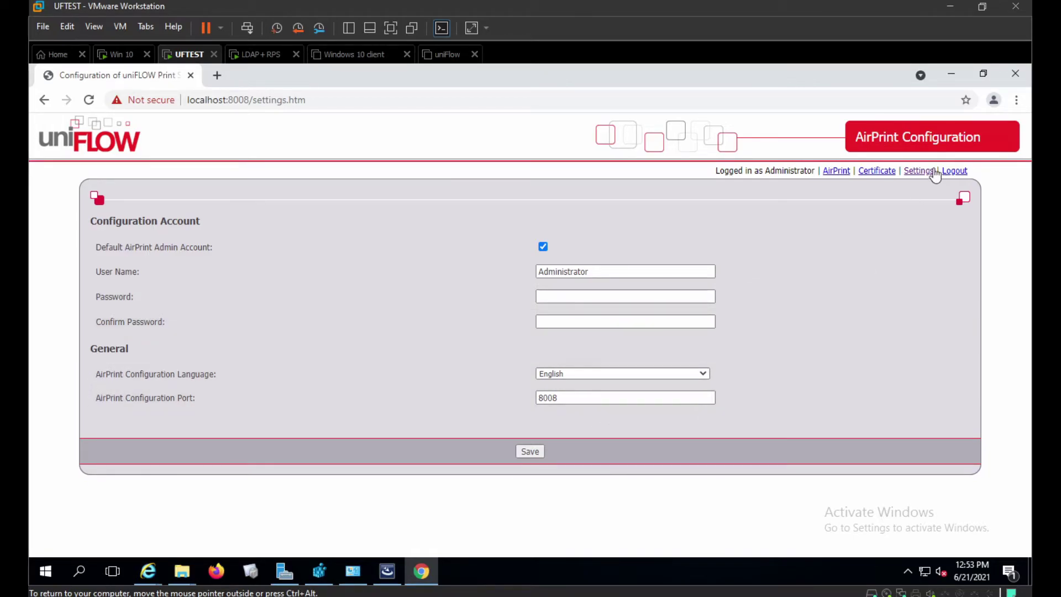
left_click(880, 172)
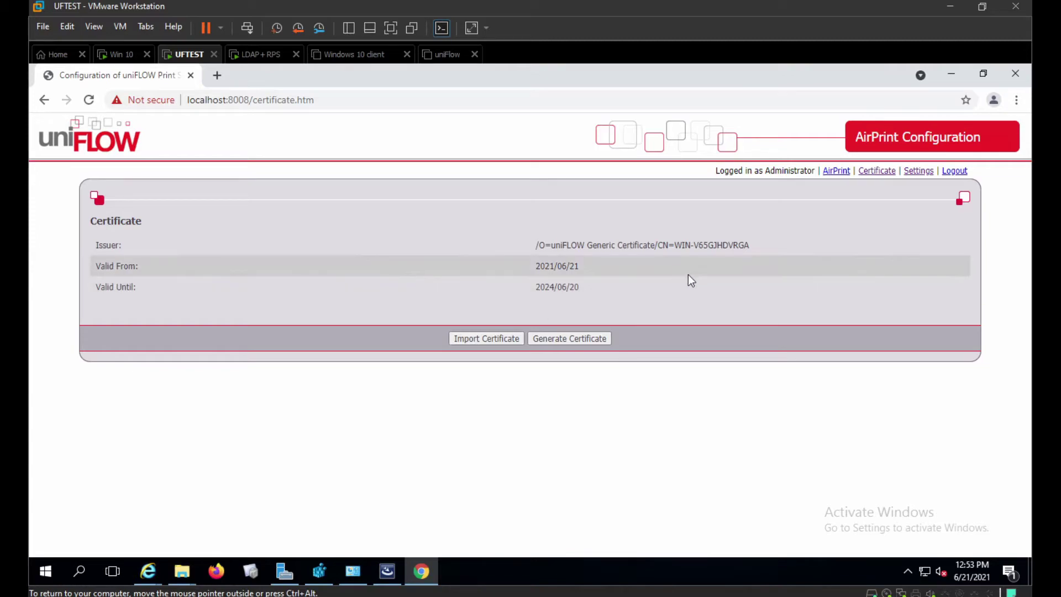
left_click(955, 171)
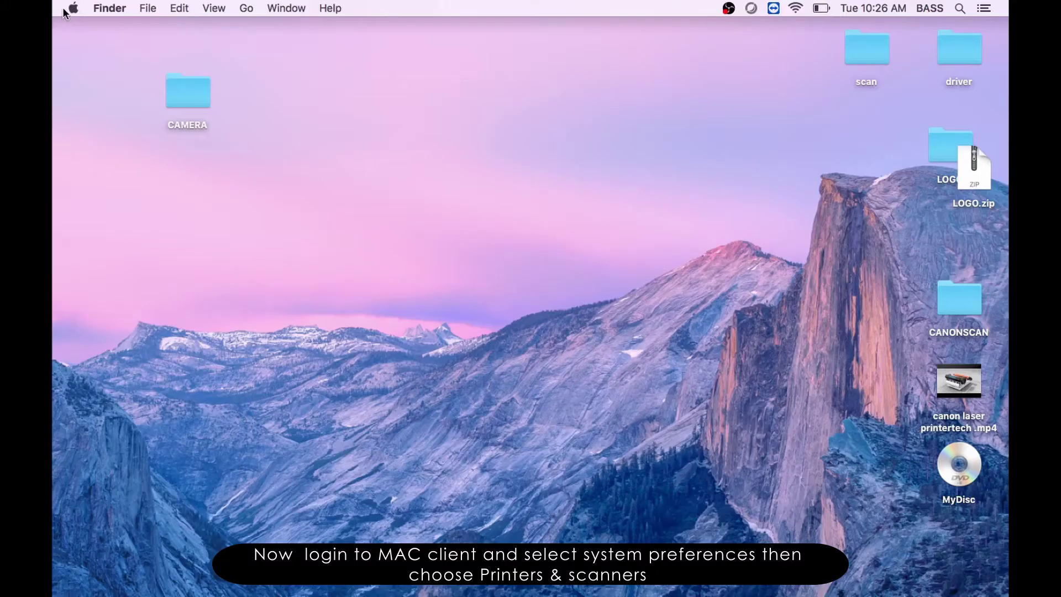
On the Mac client, open Printers & Scanners in System Preferences and unlock it for changes
left_click(74, 9)
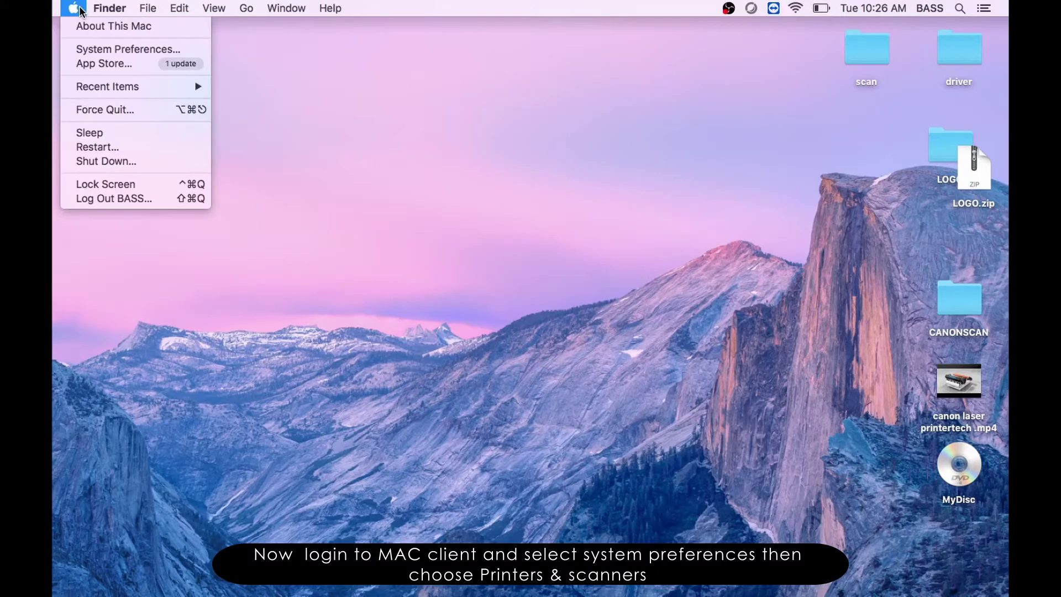
left_click(114, 49)
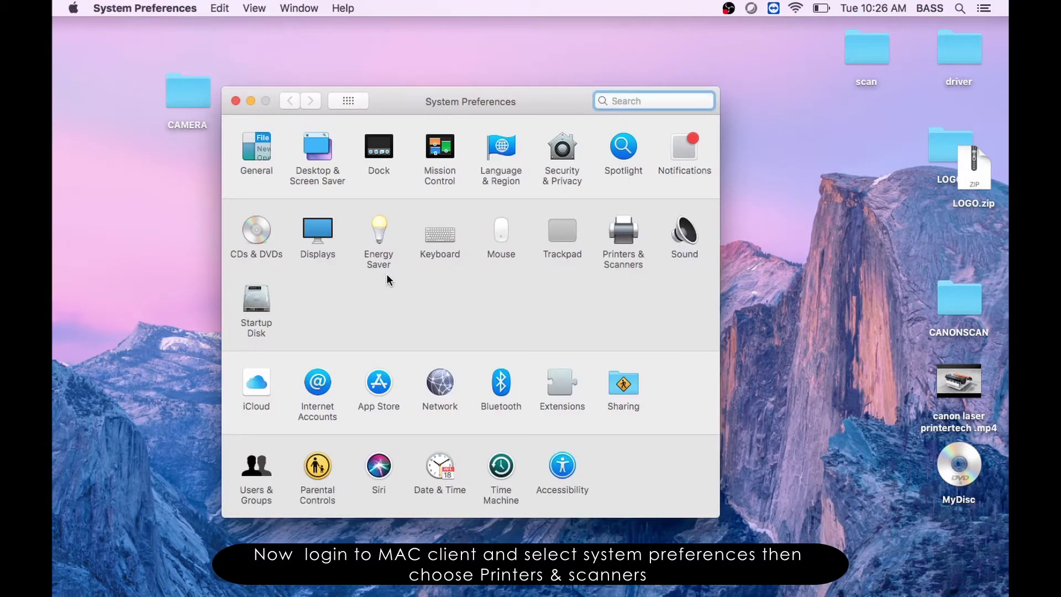
left_click(627, 251)
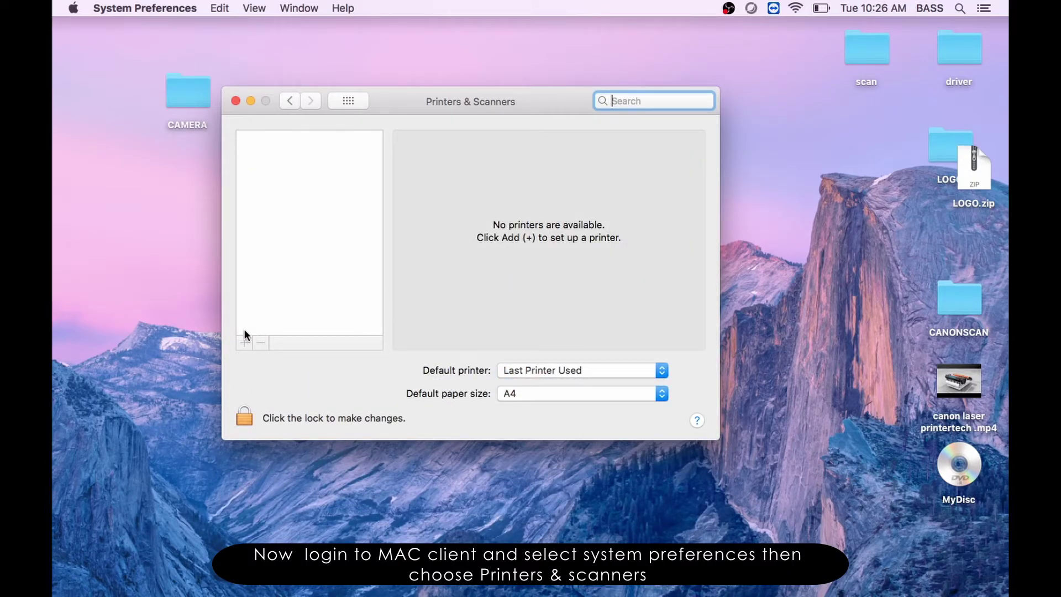
left_click(237, 418)
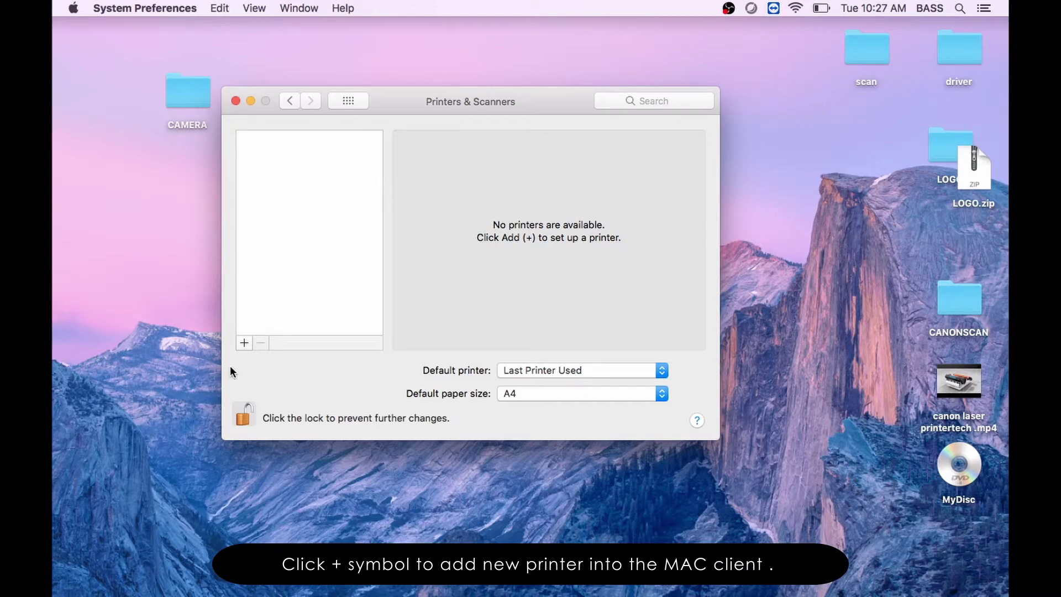
Add the nearby printer UF AIRPRINT to the Mac and keep A4 as the default paper size
left_click(243, 343)
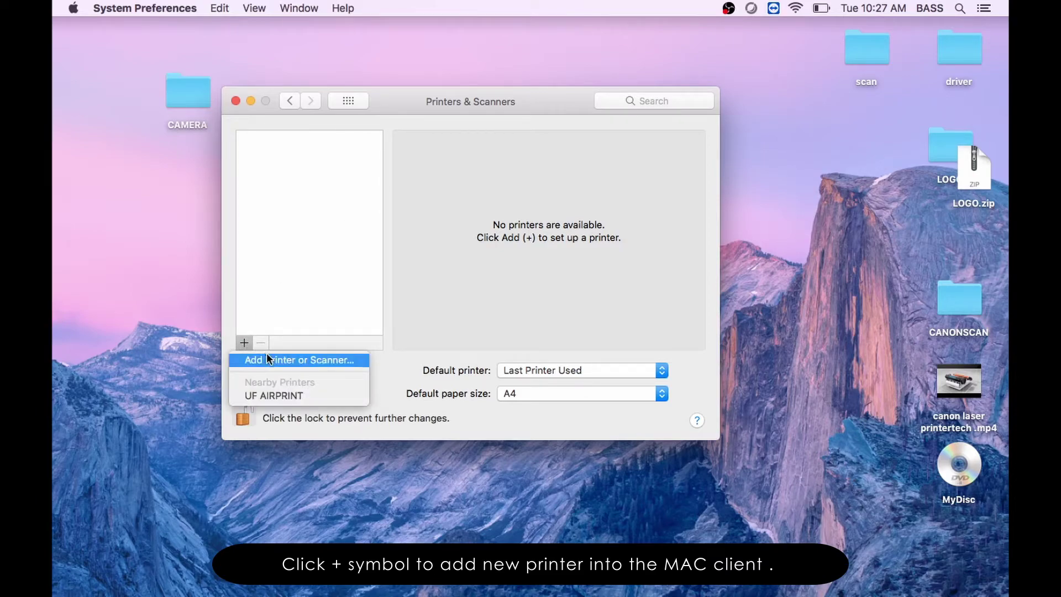
left_click(277, 394)
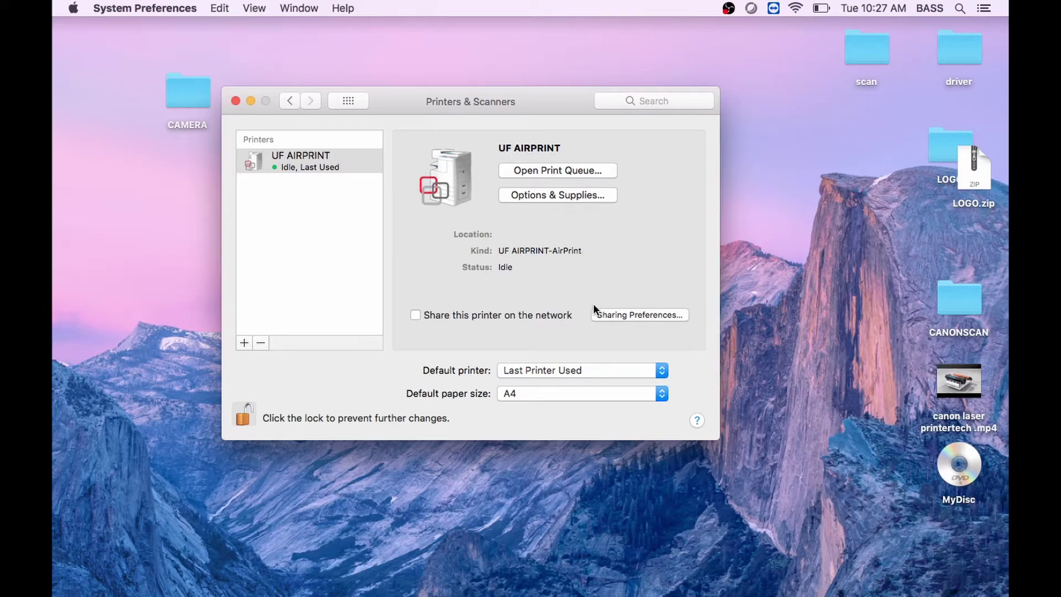
left_click(576, 387)
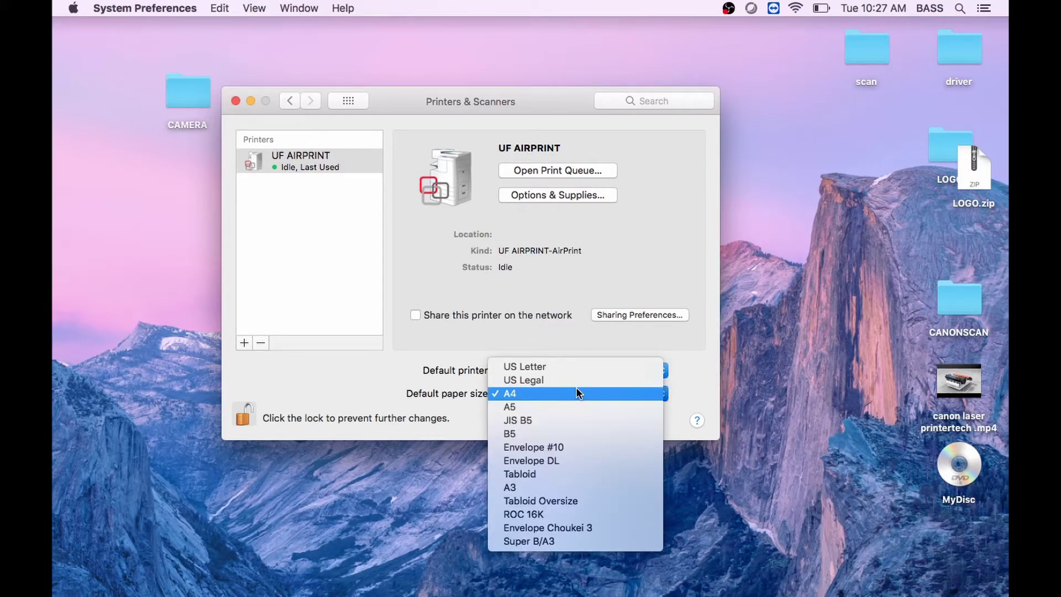
left_click(576, 390)
Open the printer webpage from the UF AIRPRINT queue settings and proceed past Chrome's certificate warning
left_click(546, 170)
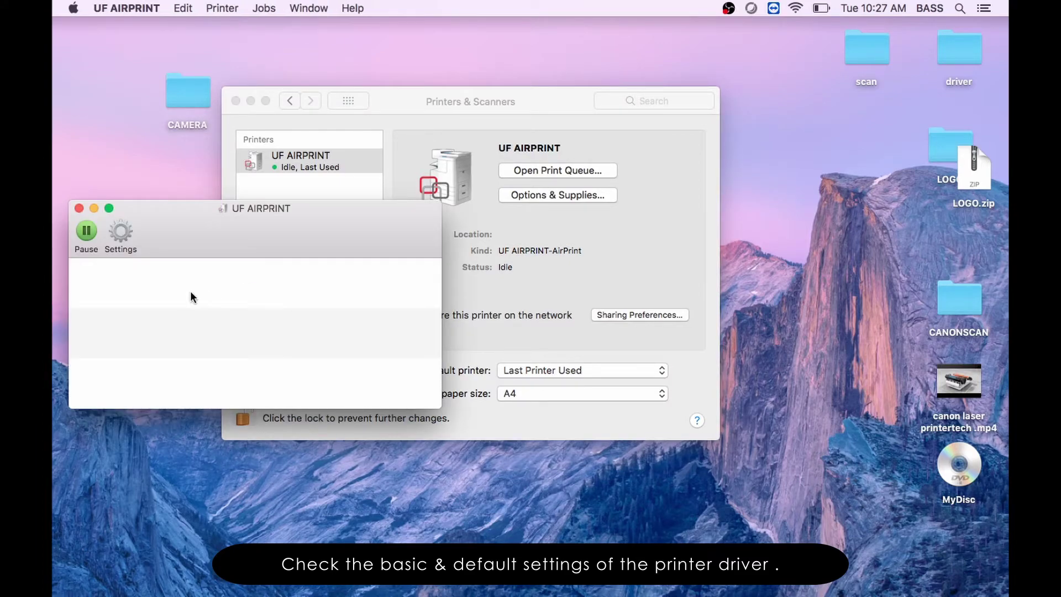
left_click(124, 236)
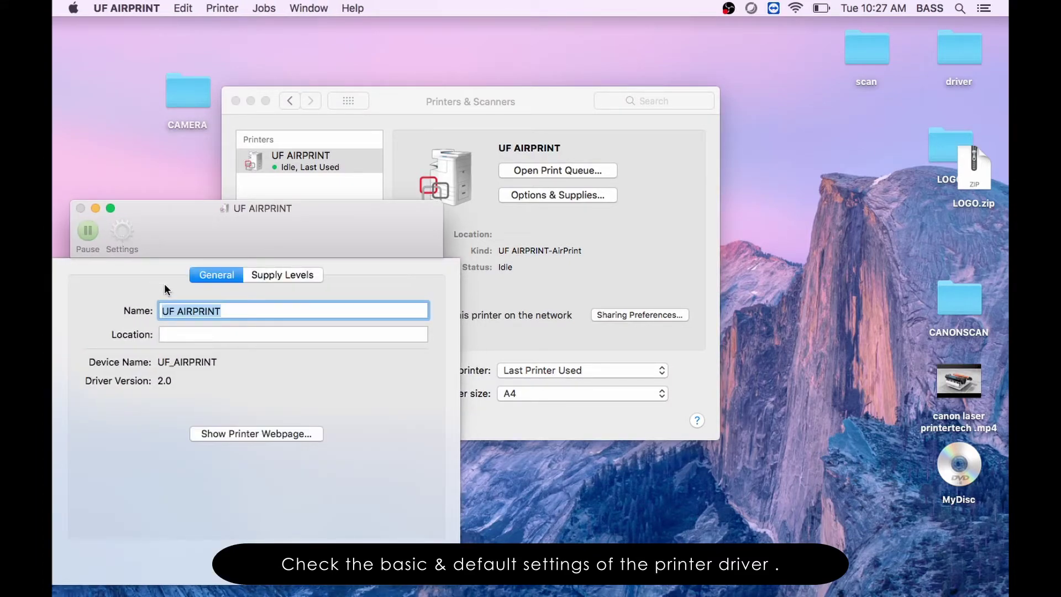
left_click(259, 434)
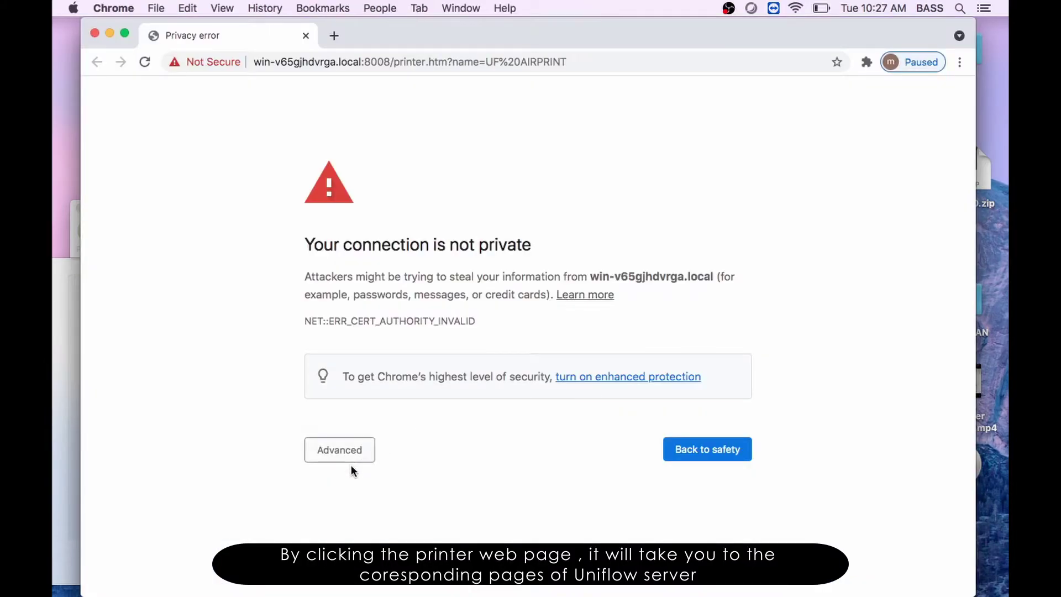
left_click(351, 450)
scroll(350, 452, "down", 1)
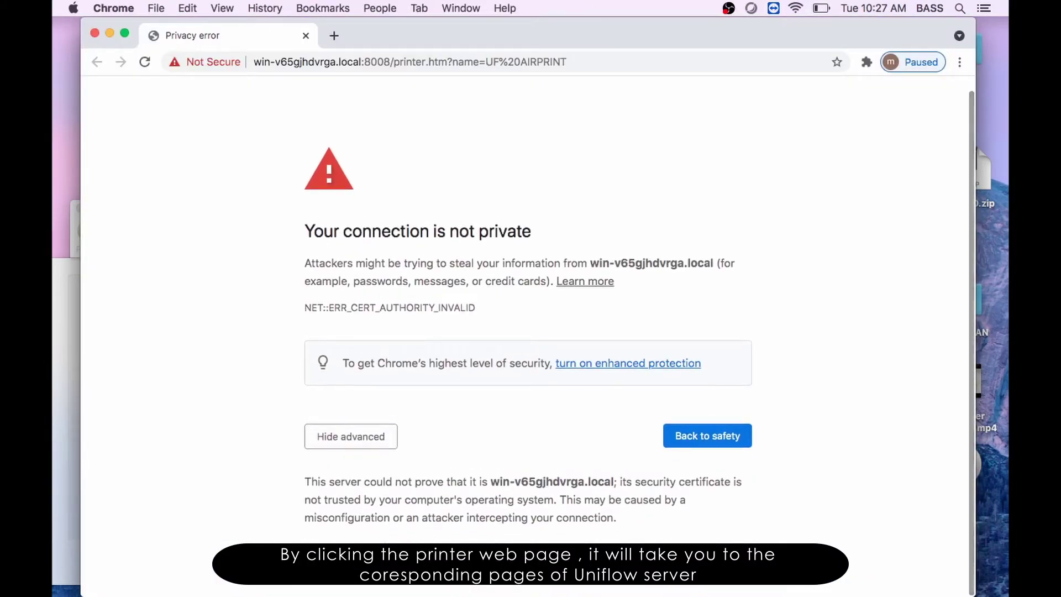
left_click(387, 553)
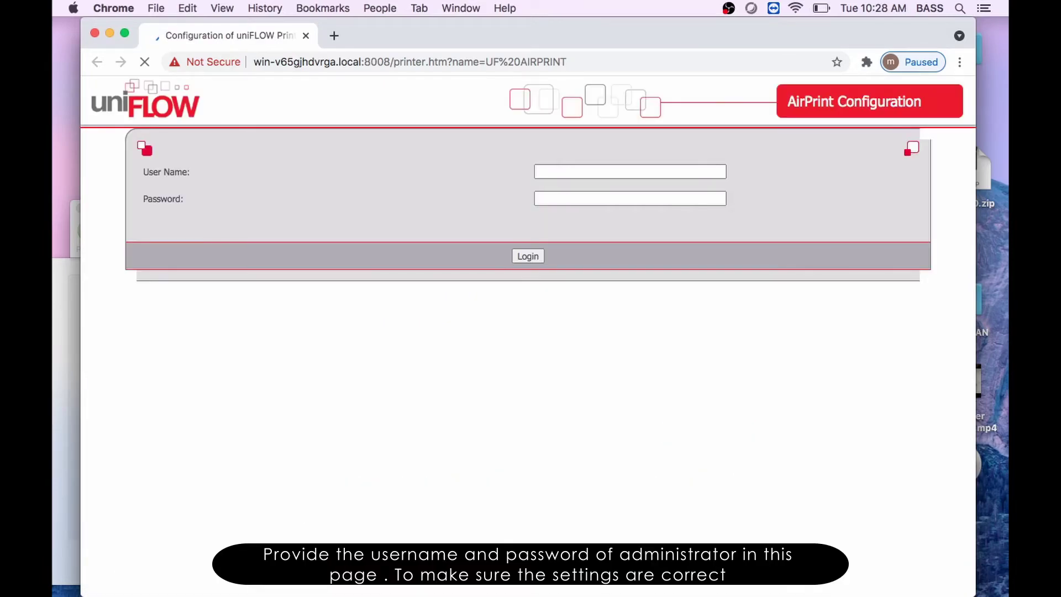
Log in to the AirPrint configuration page as Administrator with the account password
left_click(576, 172)
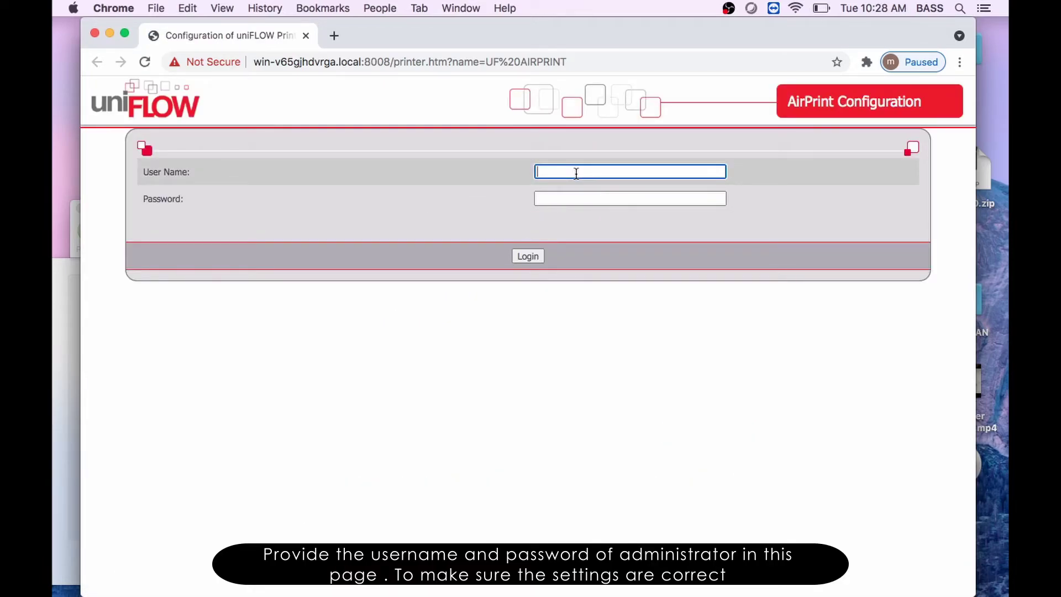
type("Administrator")
key("Tab")
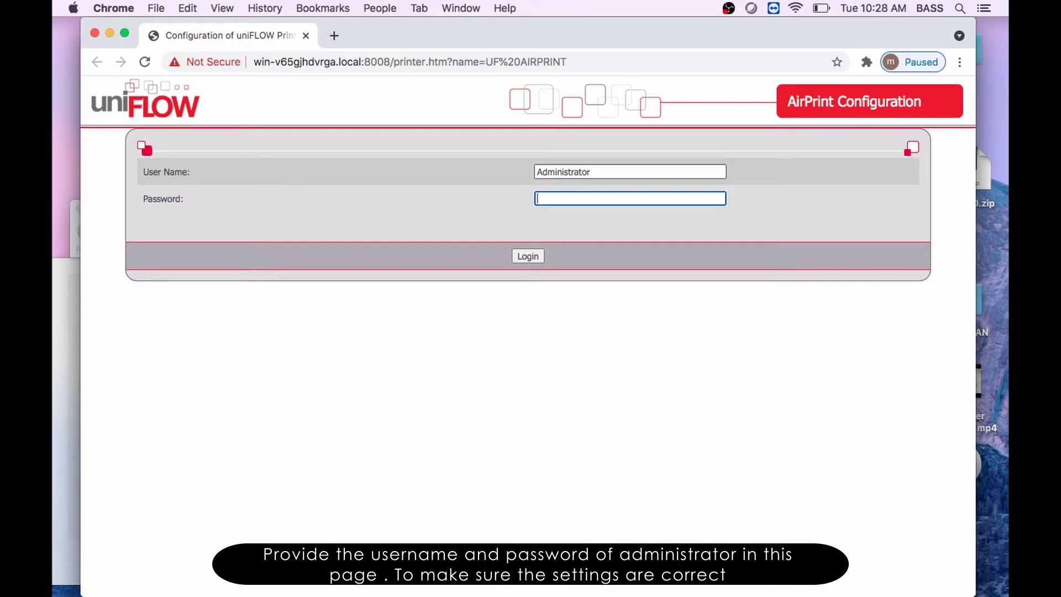
type("••••••••")
left_click(531, 258)
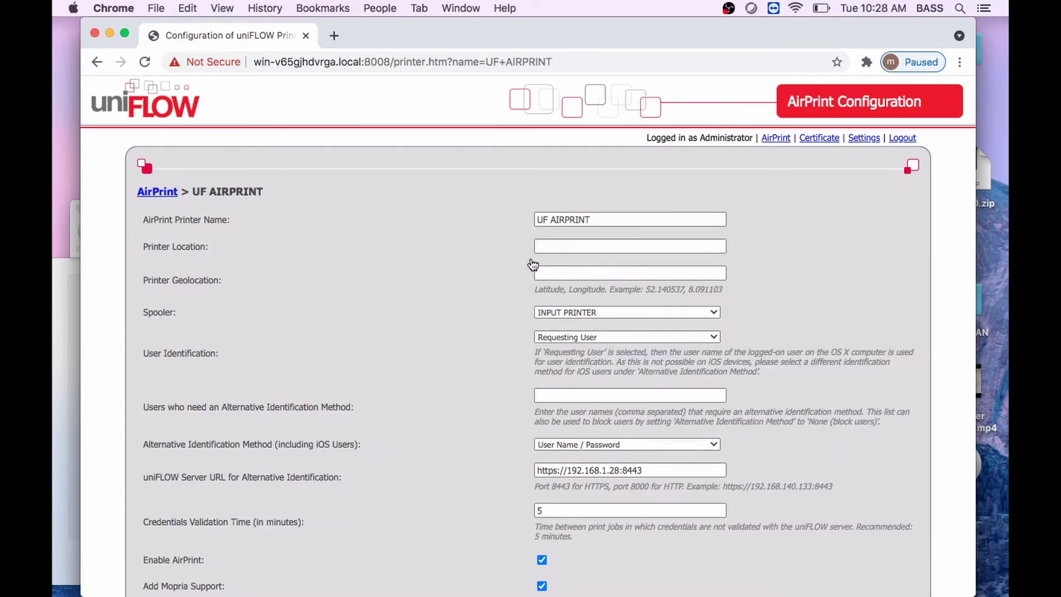
Review the UF AIRPRINT printer's configuration from the Mac and save it
scroll(532, 264, "down", 3)
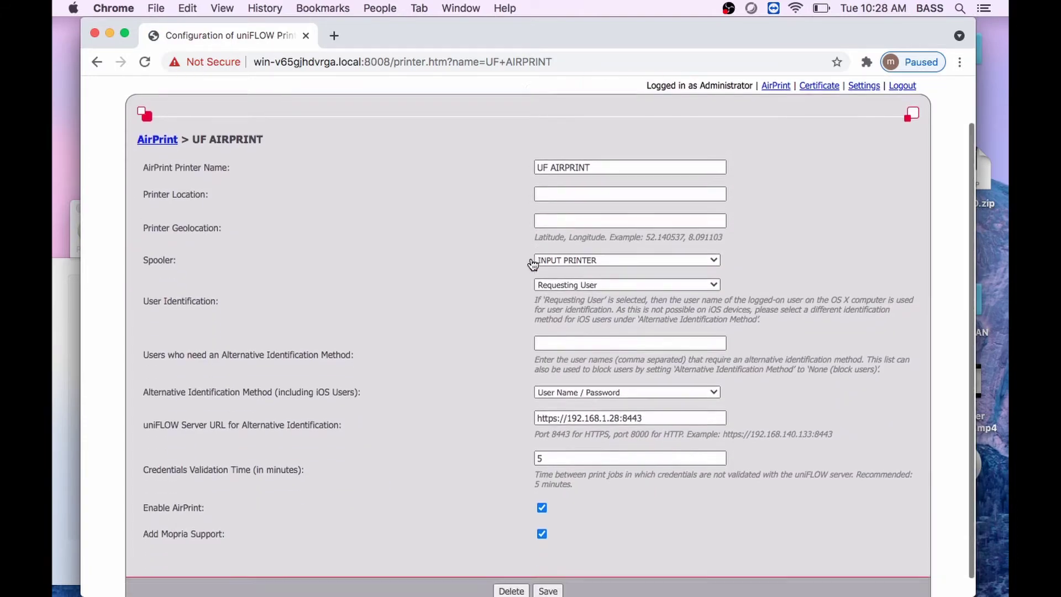
scroll(532, 264, "up", 4)
scroll(533, 264, "down", 1)
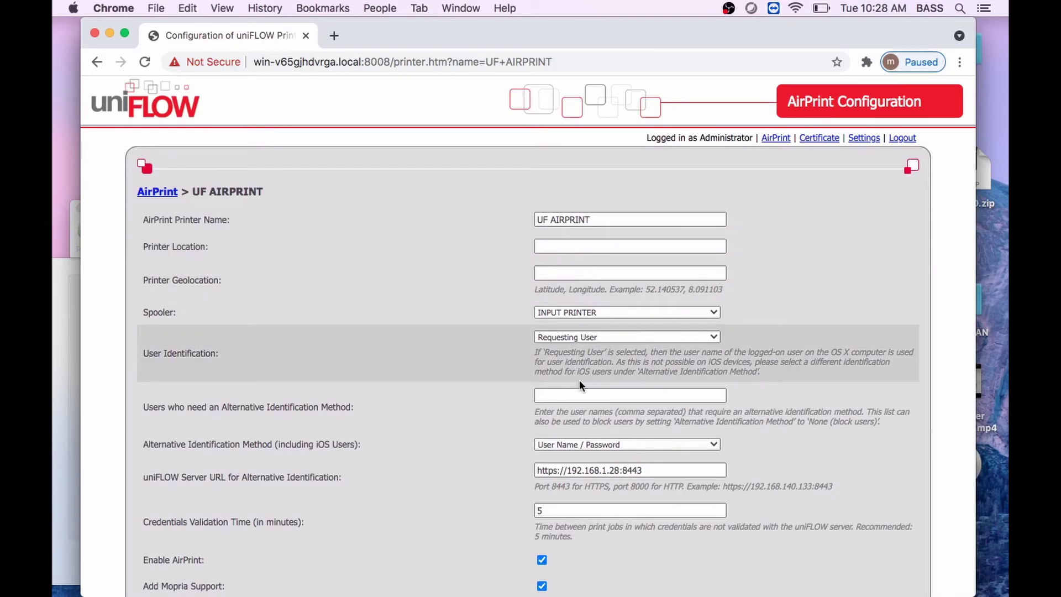
scroll(581, 387, "down", 4)
left_click(548, 572)
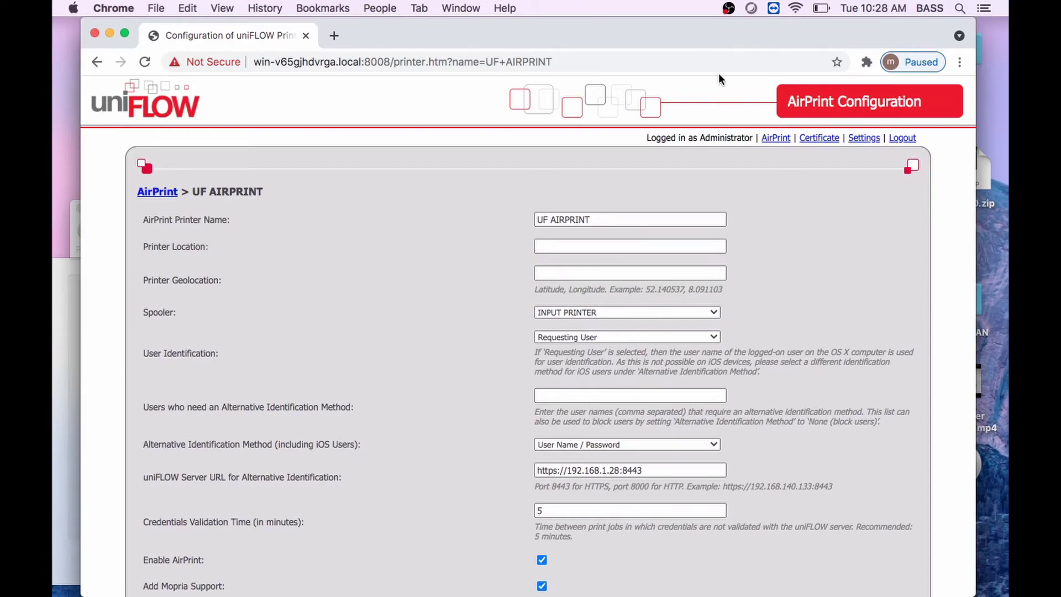
Check the AirPrint certificate and settings pages, and log out of the configuration site before closing it
left_click(819, 137)
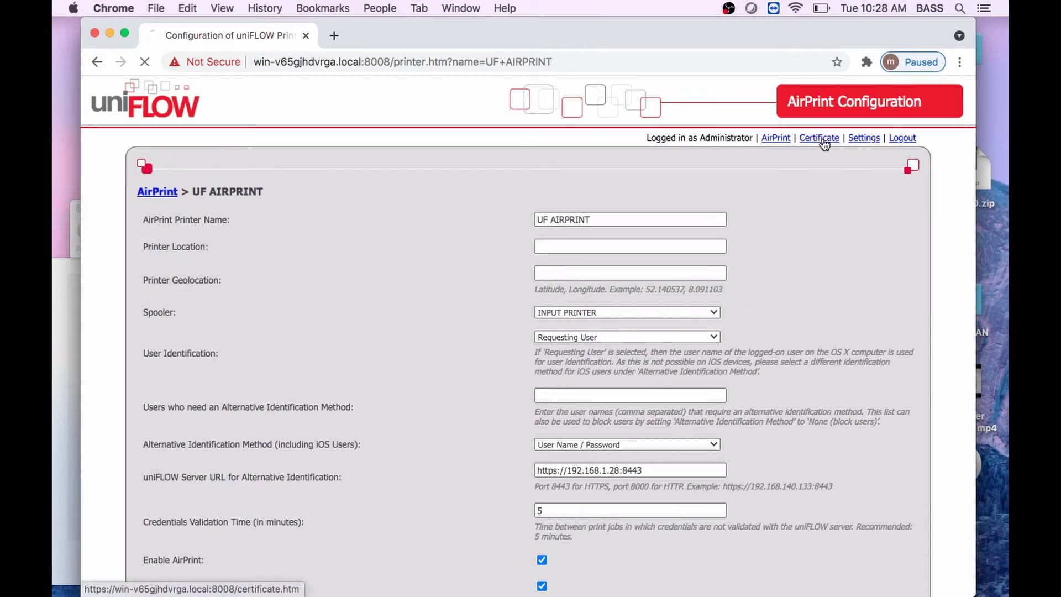
left_click(864, 140)
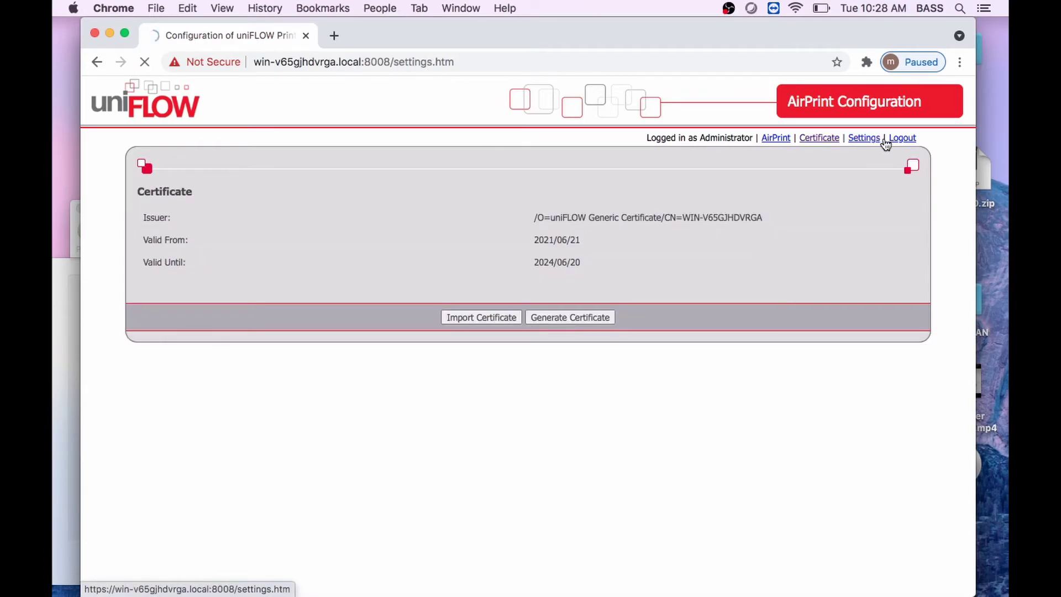
left_click(905, 139)
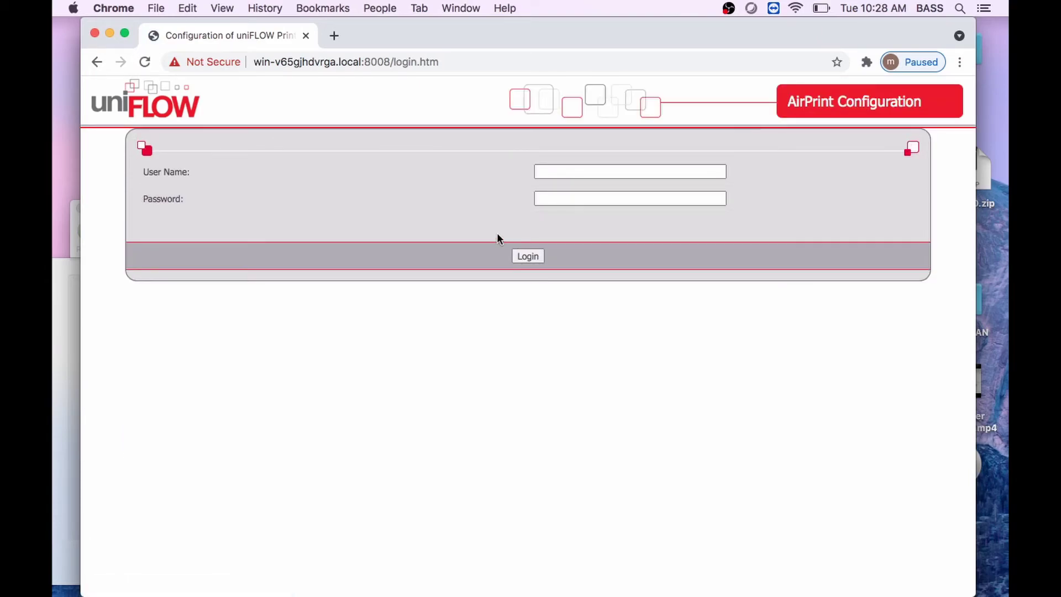
key("super+w")
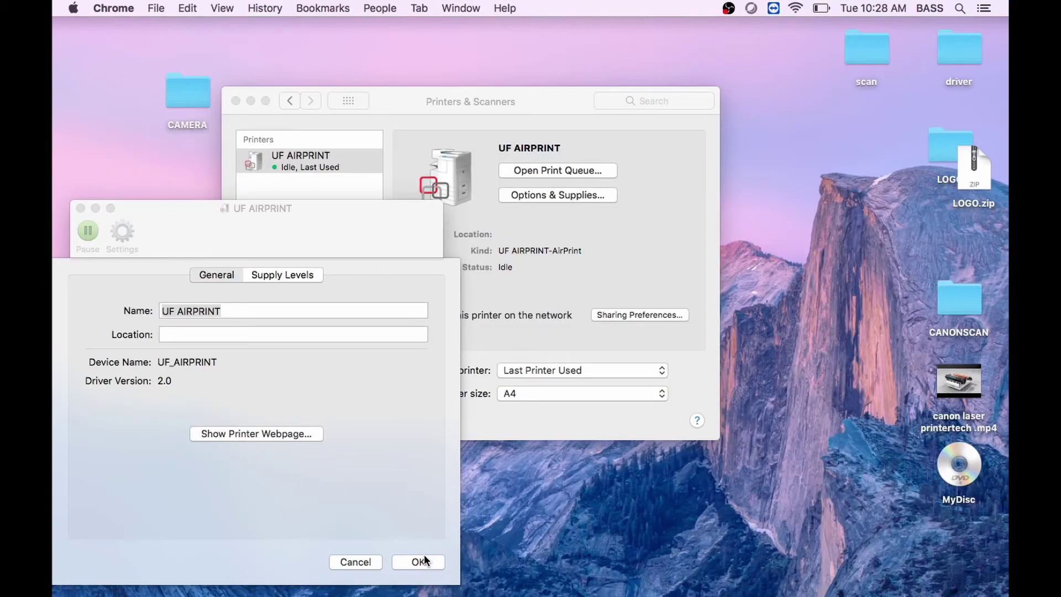
Confirm the UF AIRPRINT printer options and close its print queue, leaving the Printers & Scanners window open
left_click(418, 561)
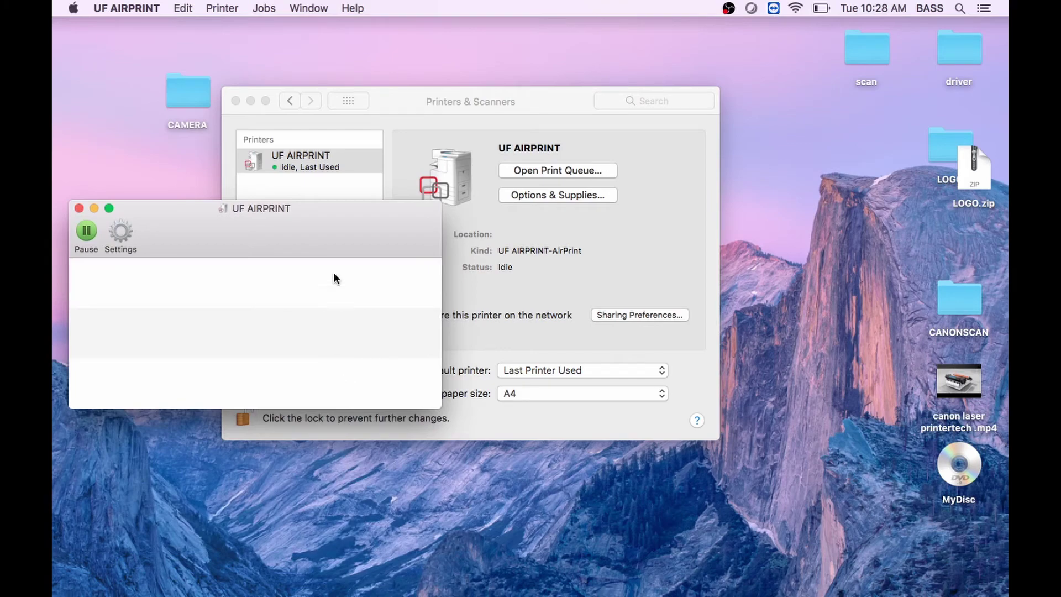
left_click(80, 208)
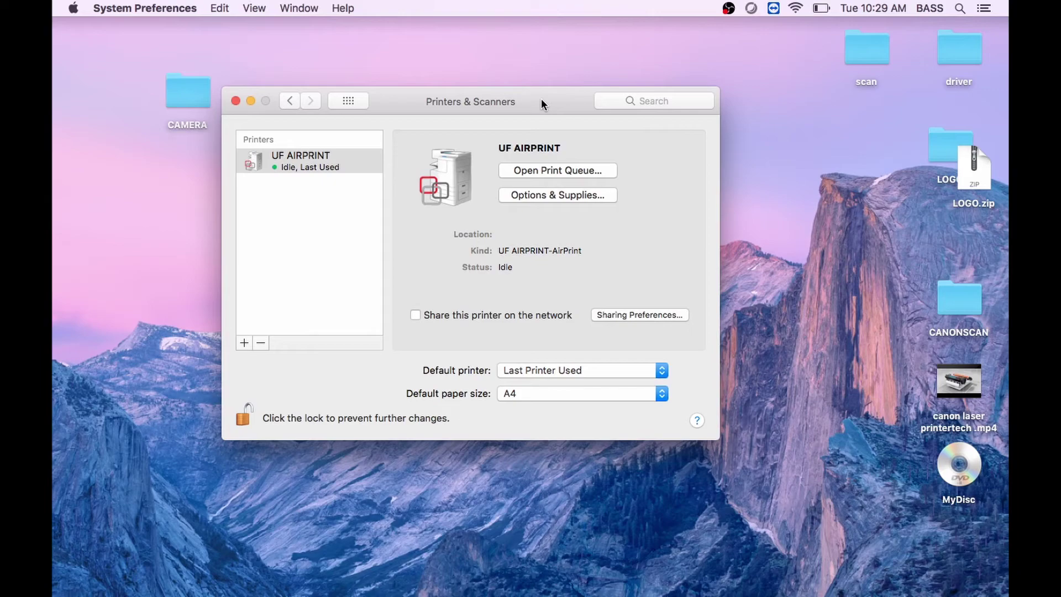
left_click_drag(542, 98, 610, 92)
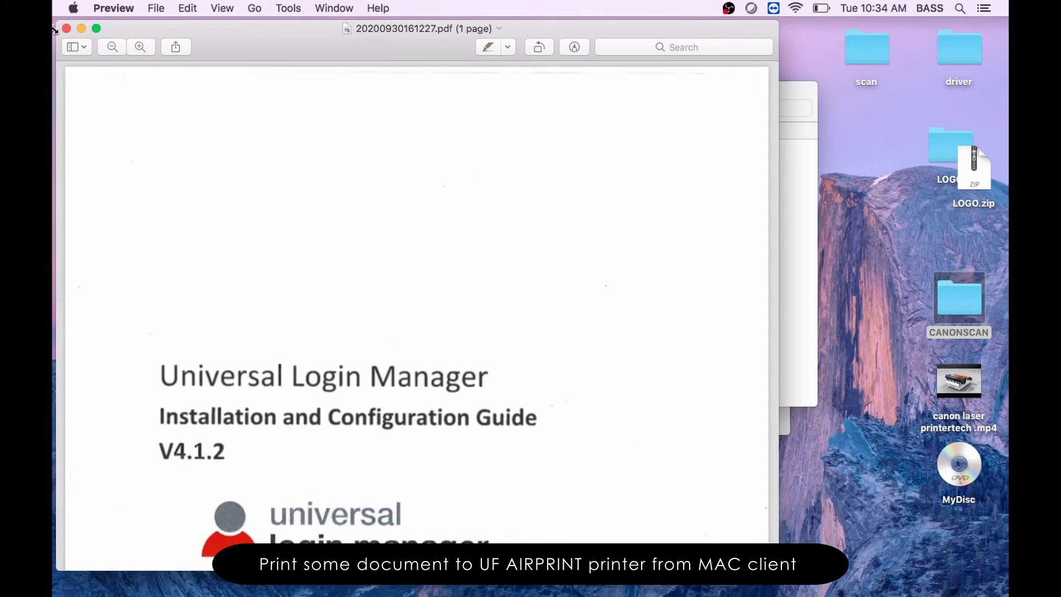
Print 5 copies of the open PDF 20200930161227.pdf to the UF AIRPRINT printer
left_click(158, 6)
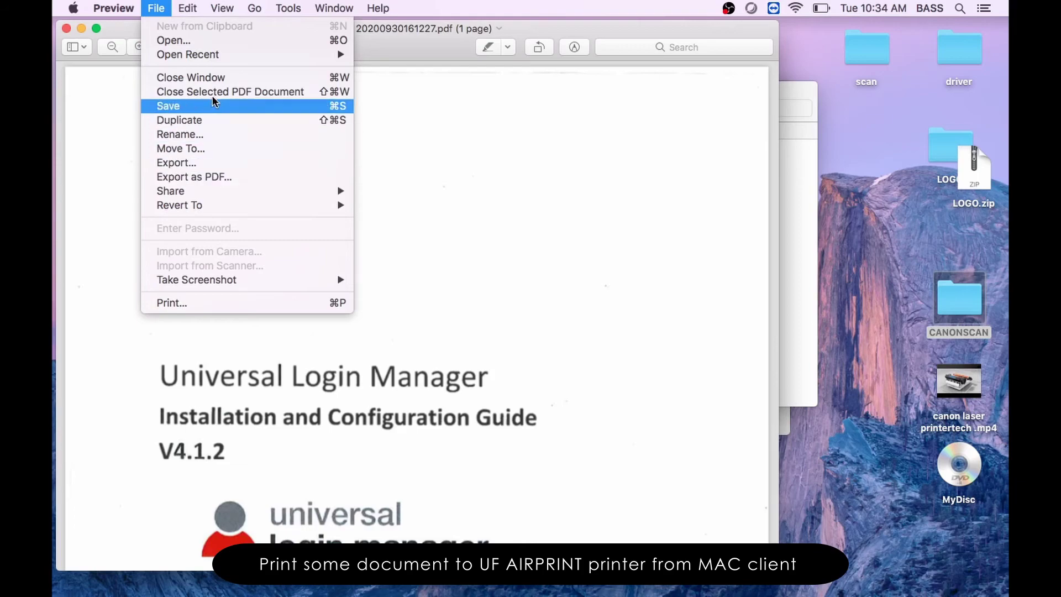
left_click(205, 306)
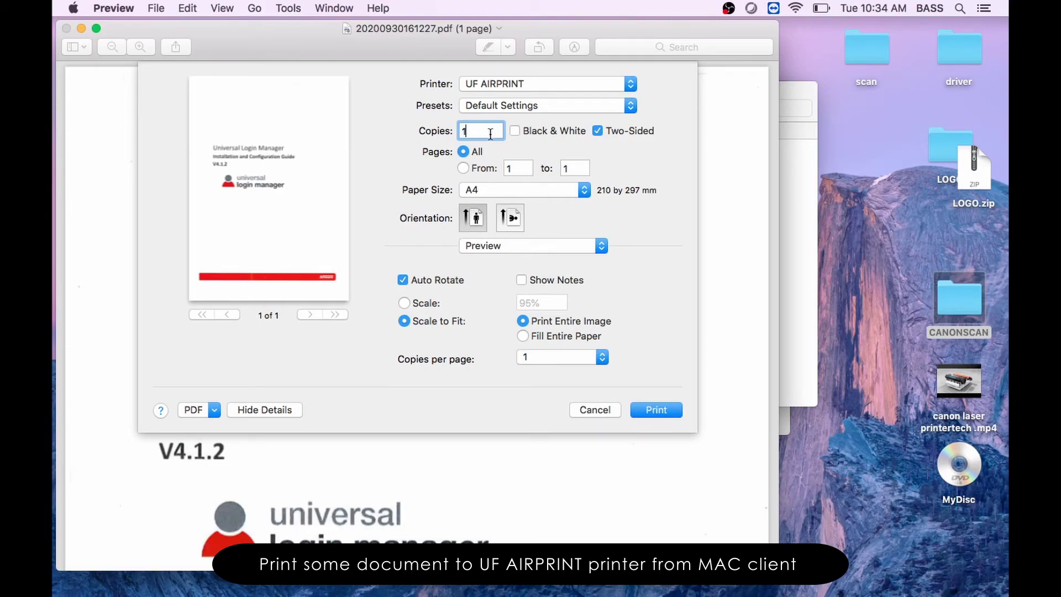
key("BackSpace")
type("5")
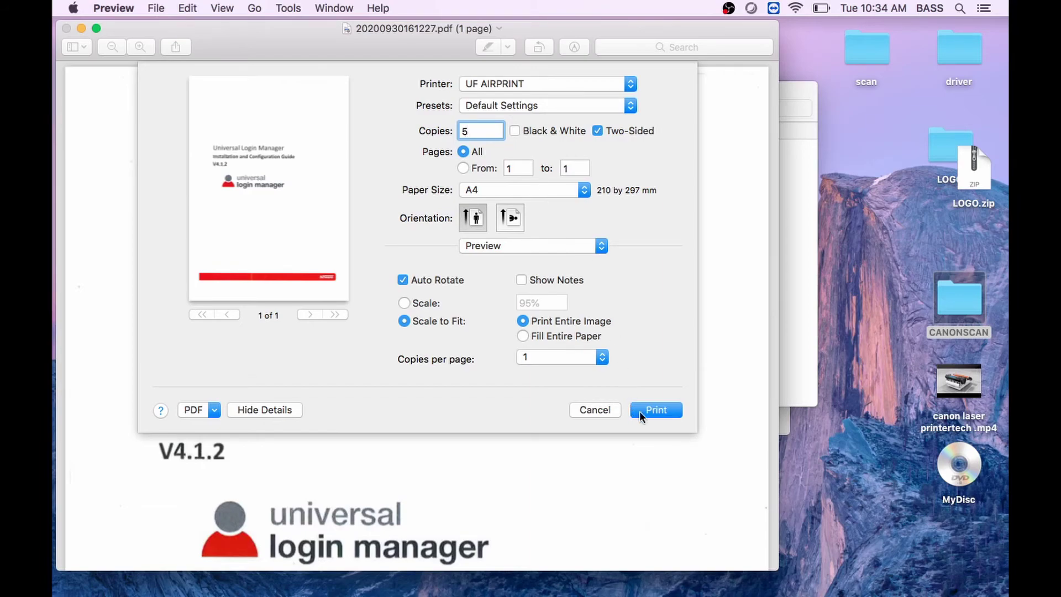
left_click(669, 415)
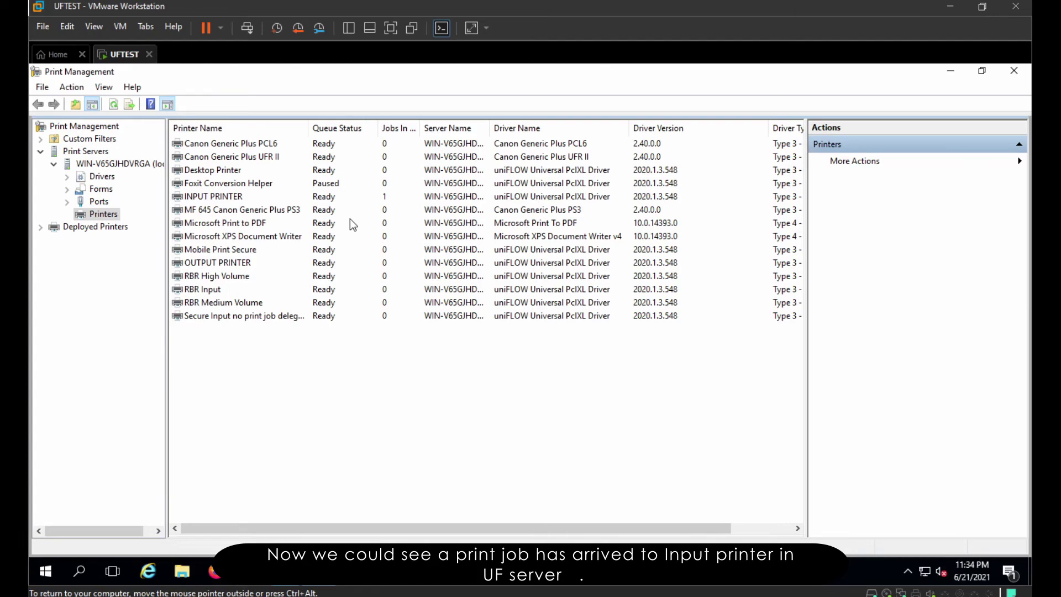
left_click(321, 199)
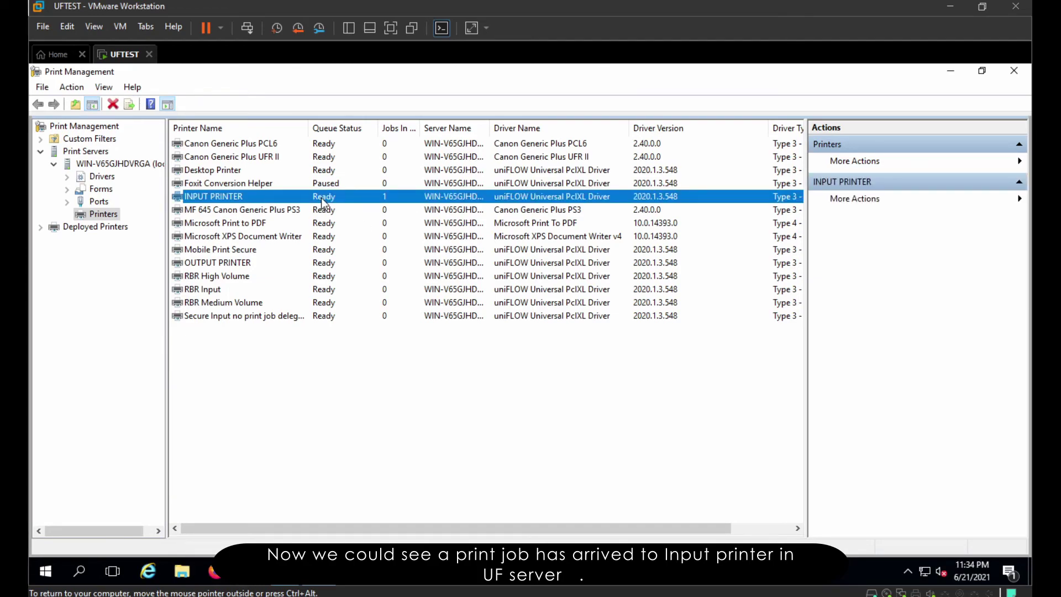
double_click(321, 201)
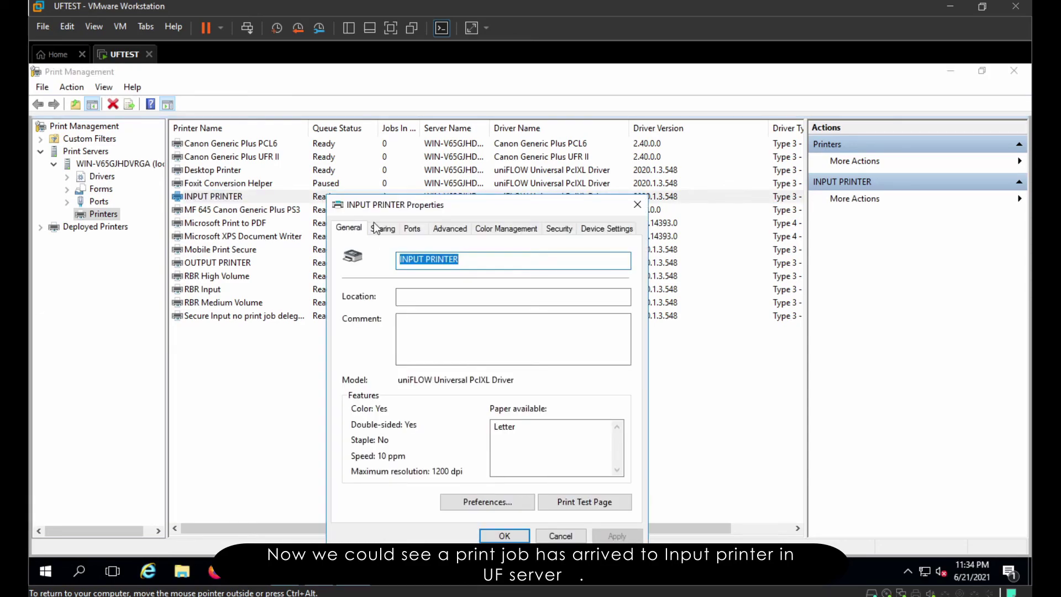
left_click(637, 205)
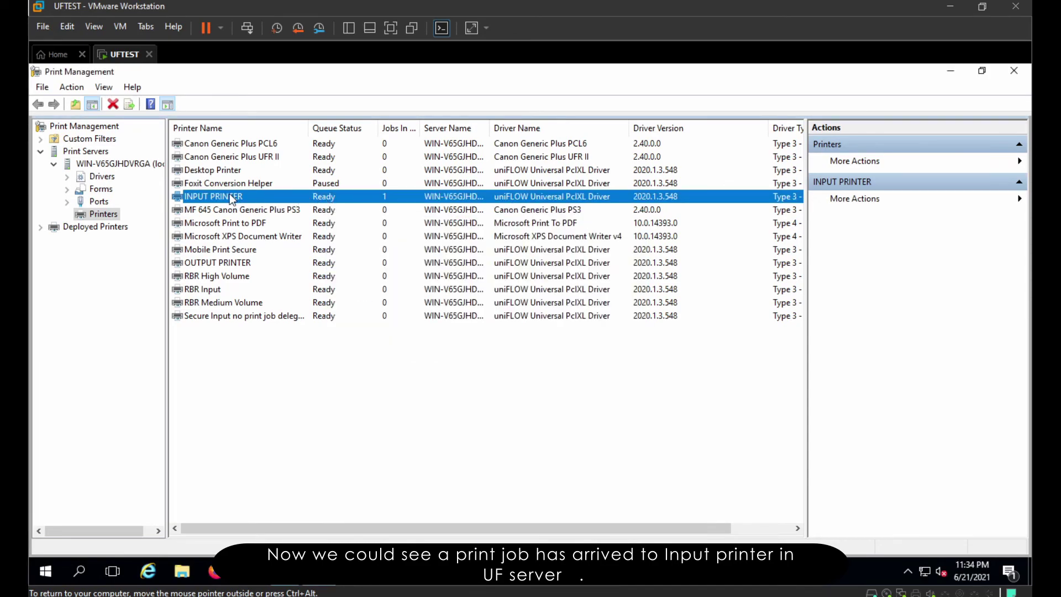
Open the INPUT PRINTER queue in Print Management on the uniFLOW server and select the received print job
right_click(230, 194)
left_click(299, 205)
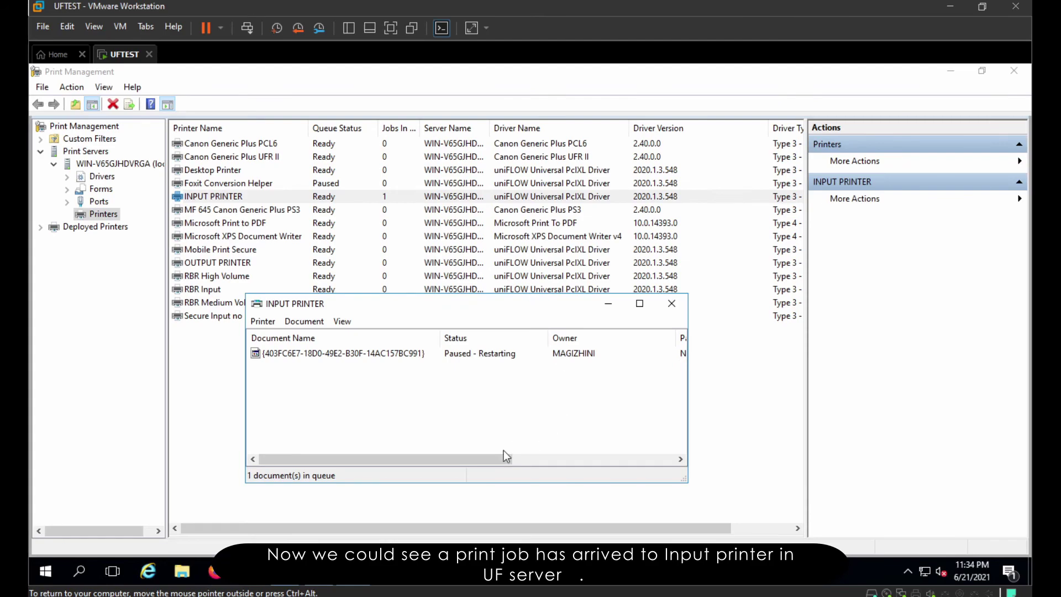
left_click_drag(479, 461, 350, 380)
left_click(357, 355)
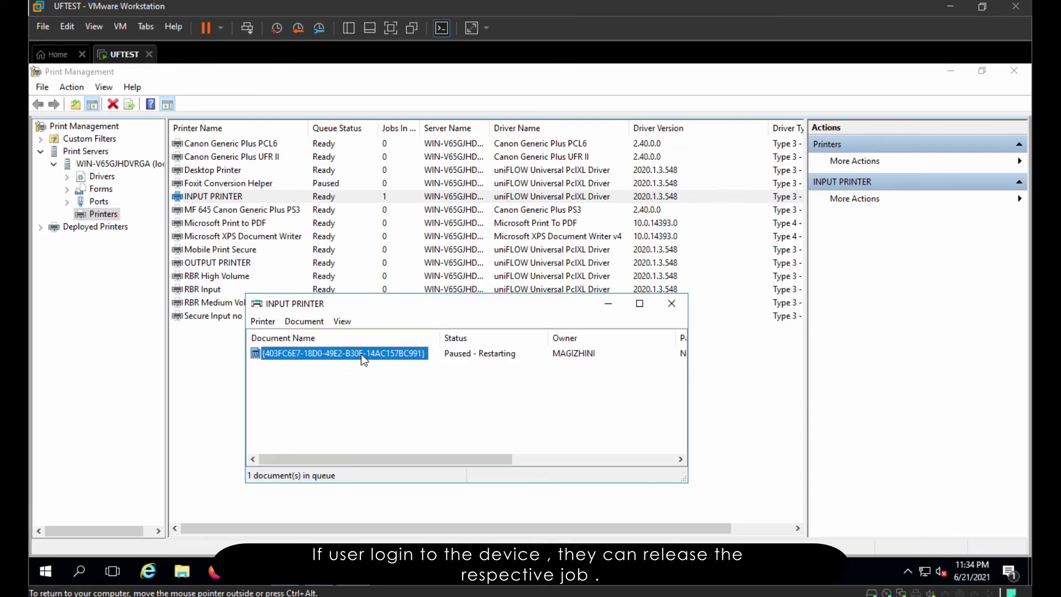